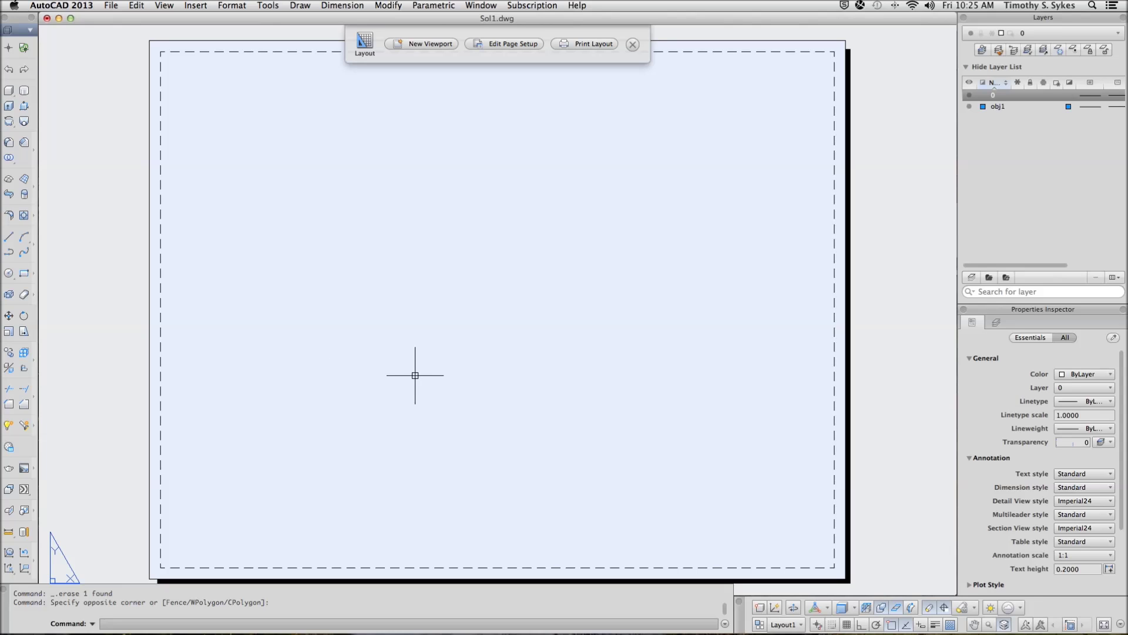
Start SOLVIEW with the view based on the named Front UCS
text(SOLview)
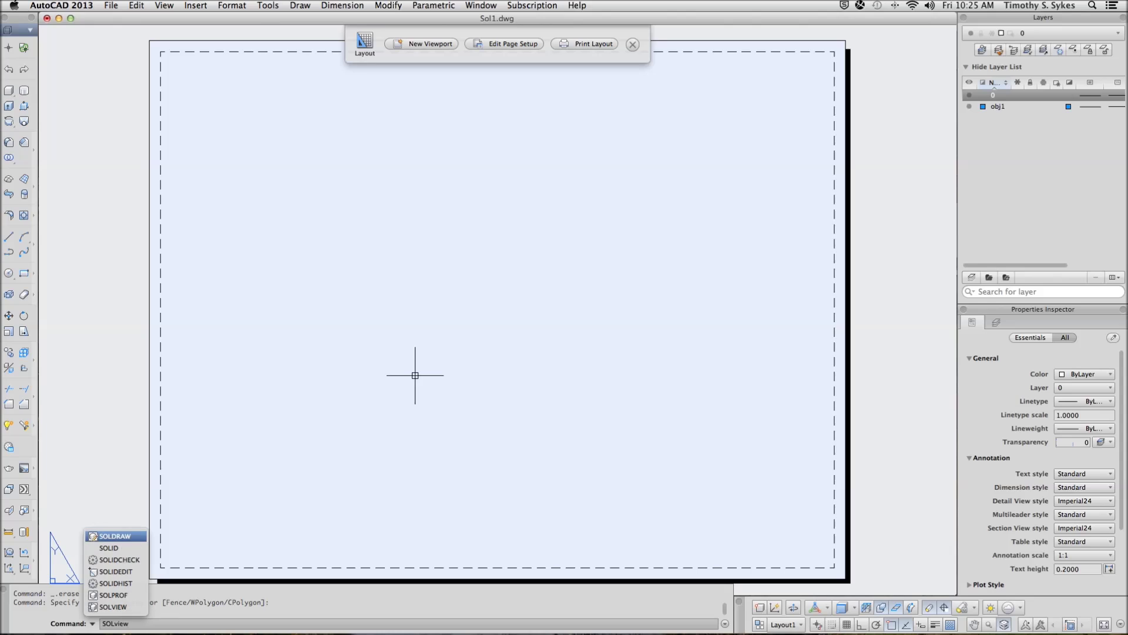
key(Return)
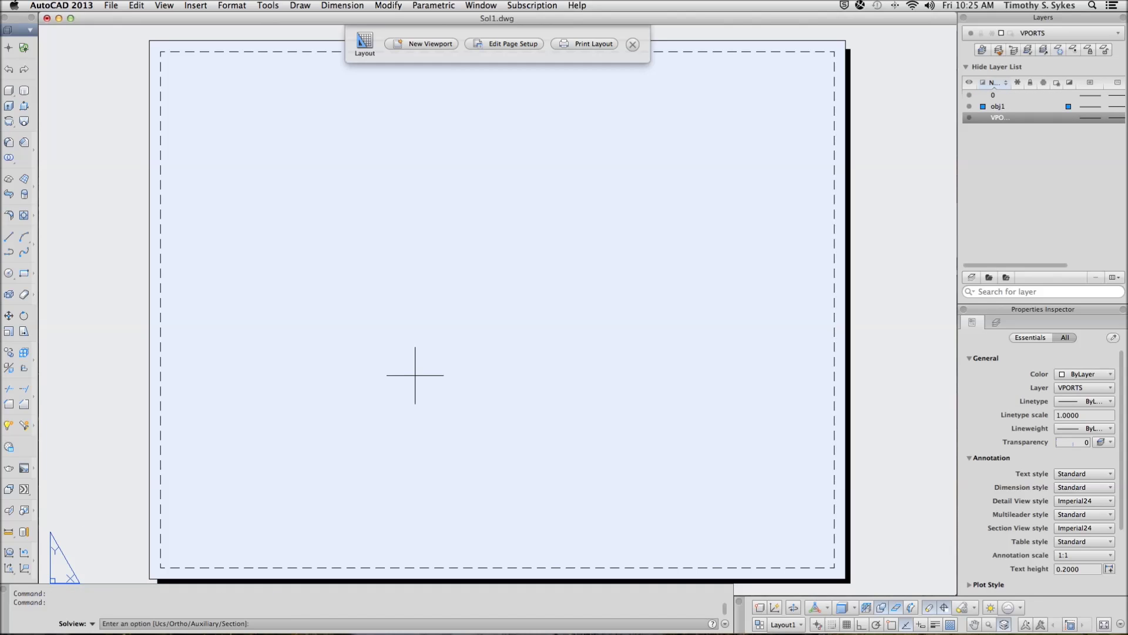
right_click(406, 301)
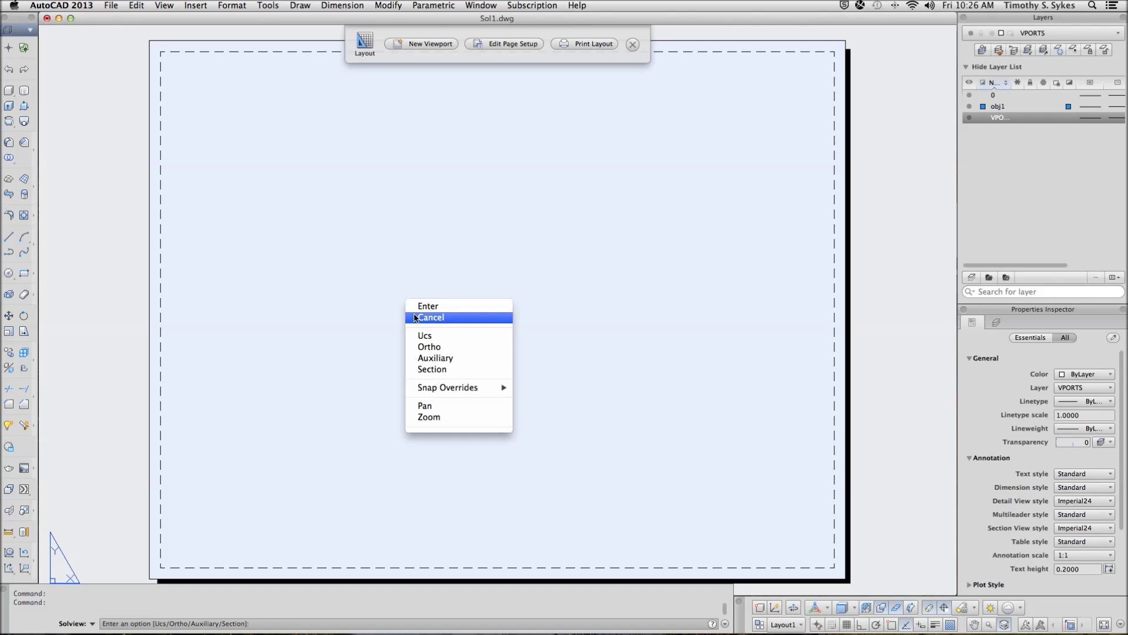
click(421, 335)
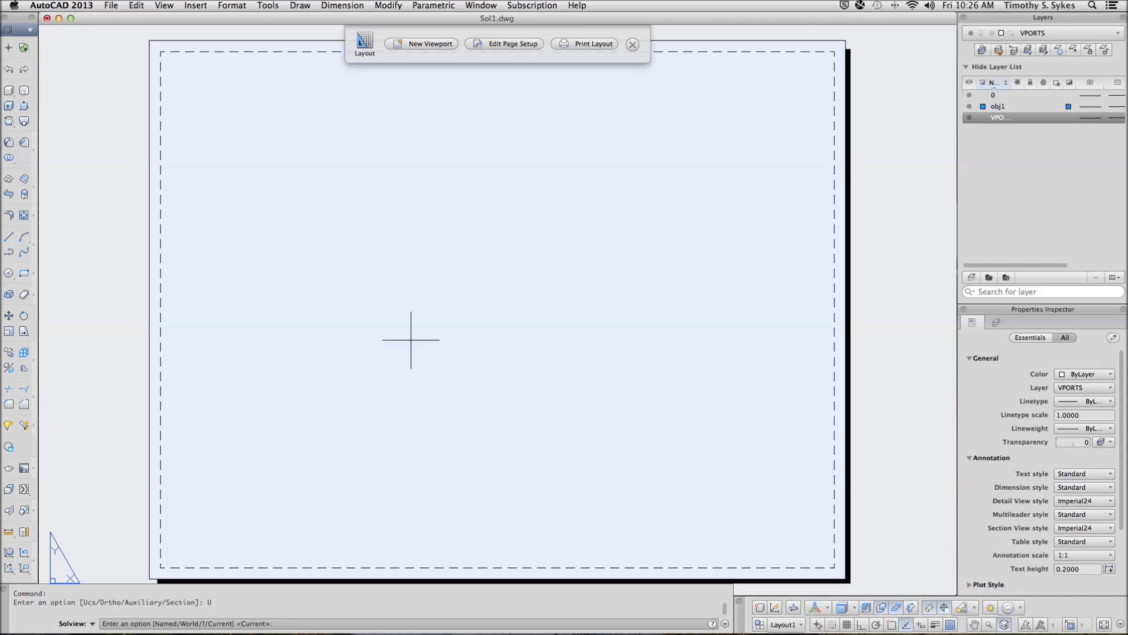
right_click(411, 339)
click(419, 374)
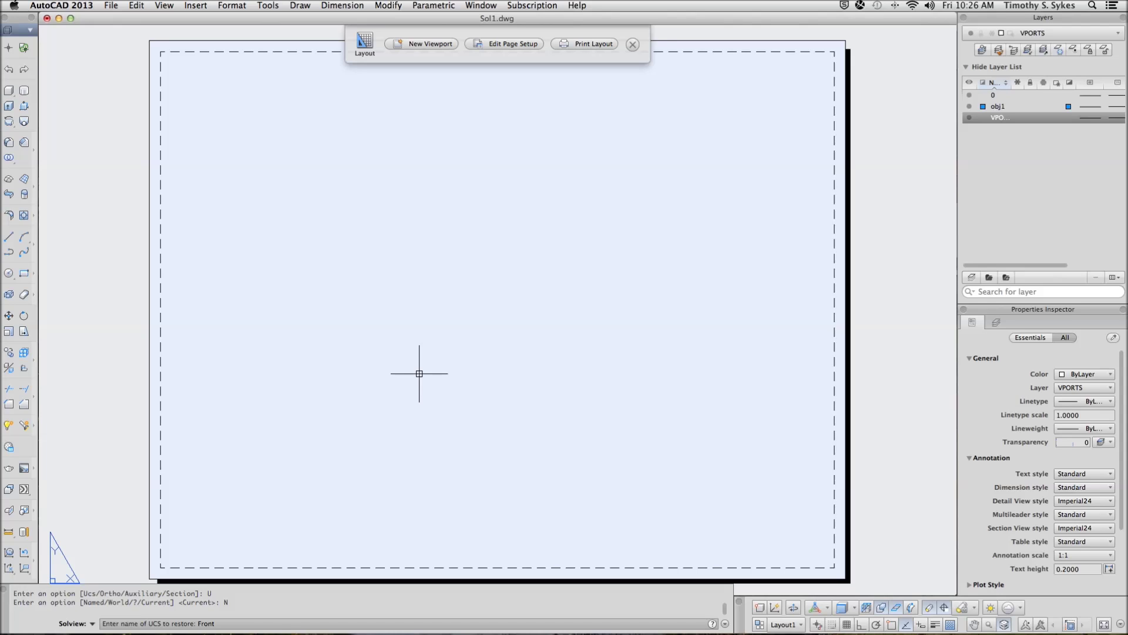
key(Return)
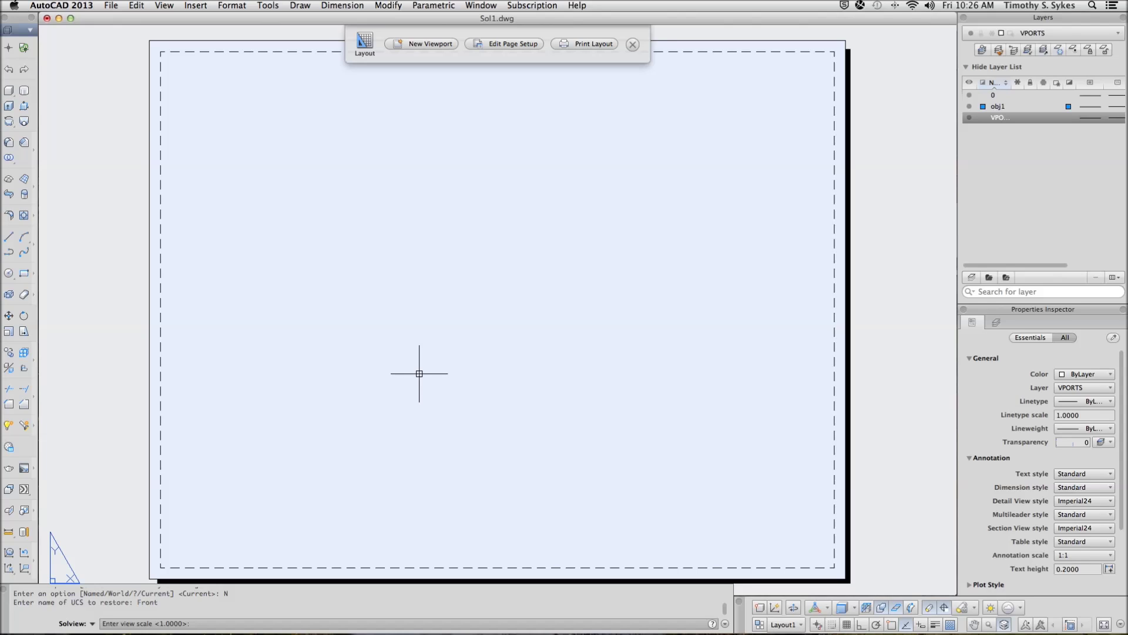
Set the view scale to 0.75 and the view centre to 3,3.5
text(.765)
key(BackSpace)
key(BackSpace)
text(5)
key(Return)
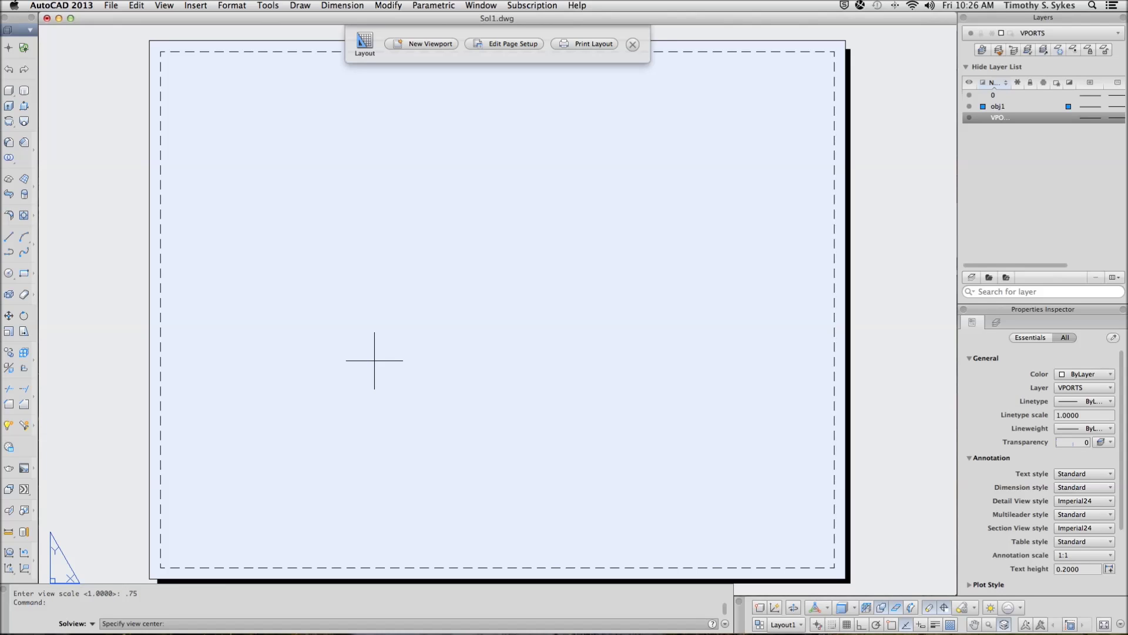
text(3,3.5)
key(Return)
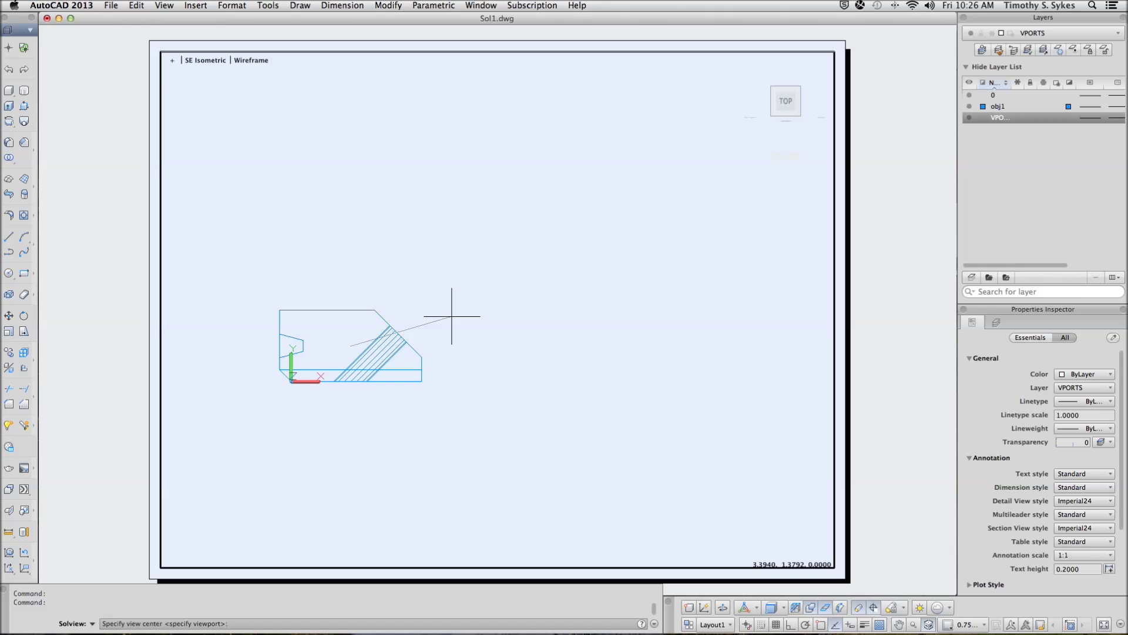
Frame the viewport from corner 1,4.5 to @4,-2 and name the view Front
key(Return)
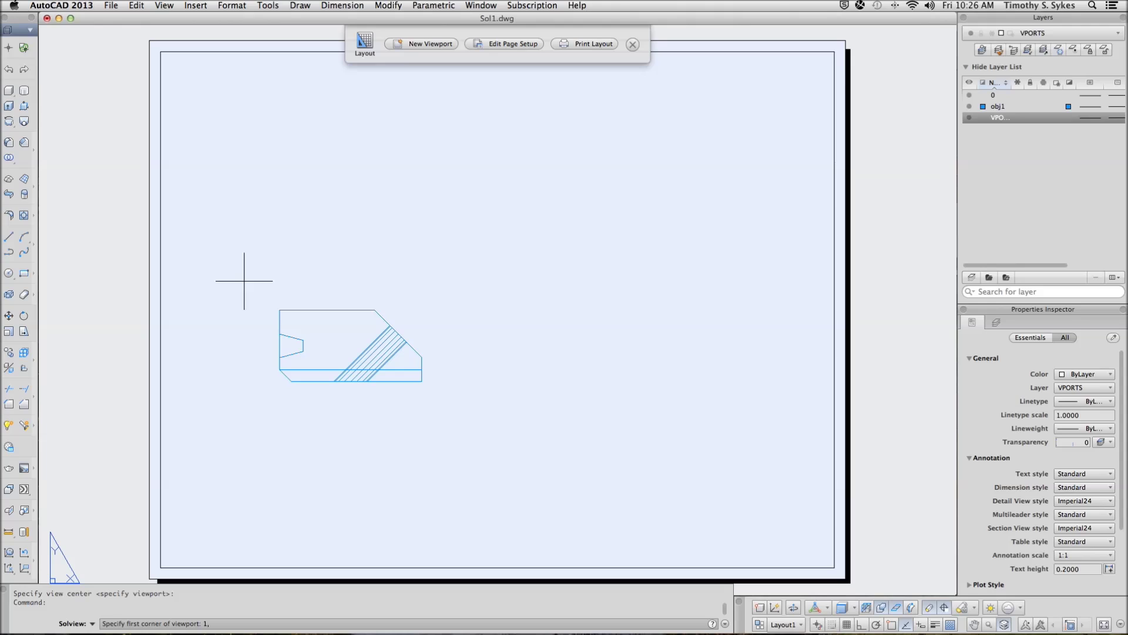
key(Return)
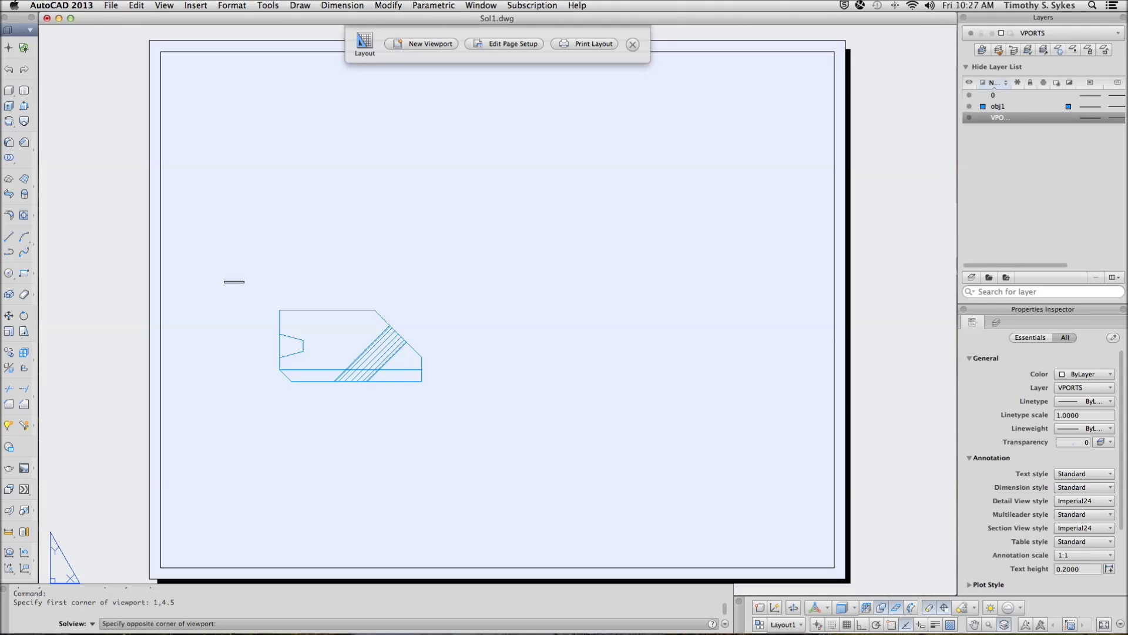
text(@4,-2)
key(Return)
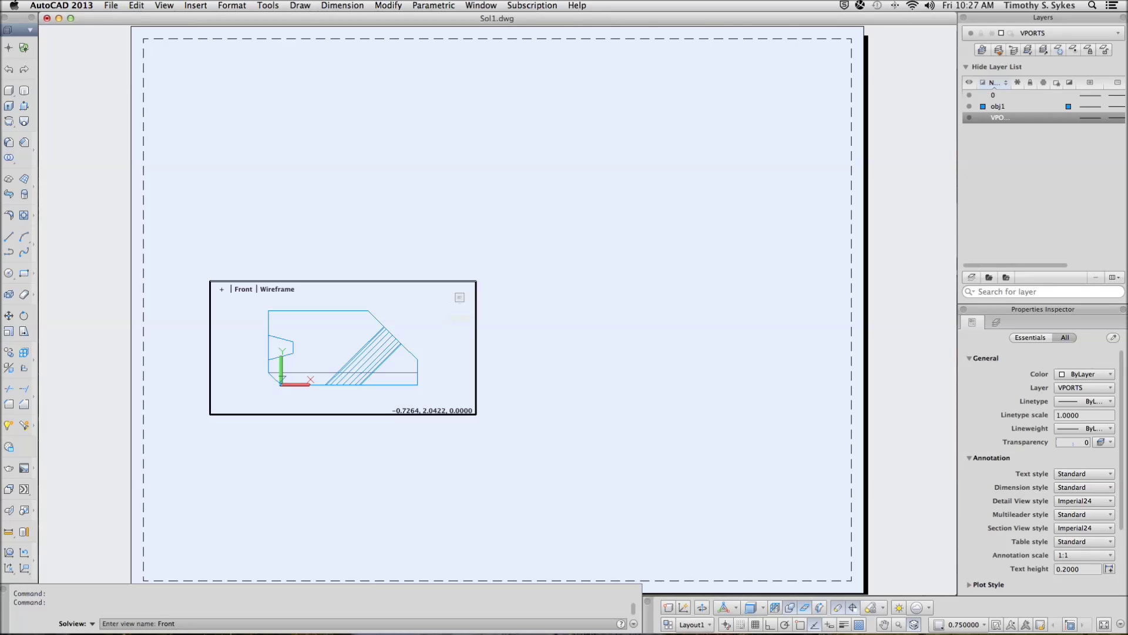
key(Return)
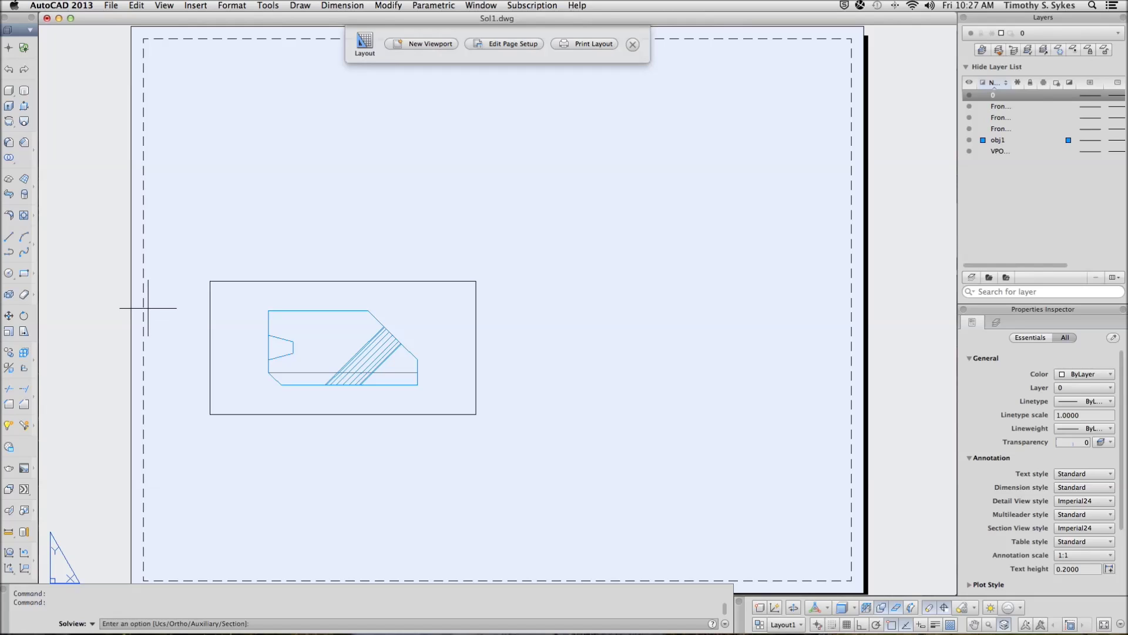
Project an Ortho SOLVIEW from the Front viewport's right edge, centred 3 units to the right
key(Return)
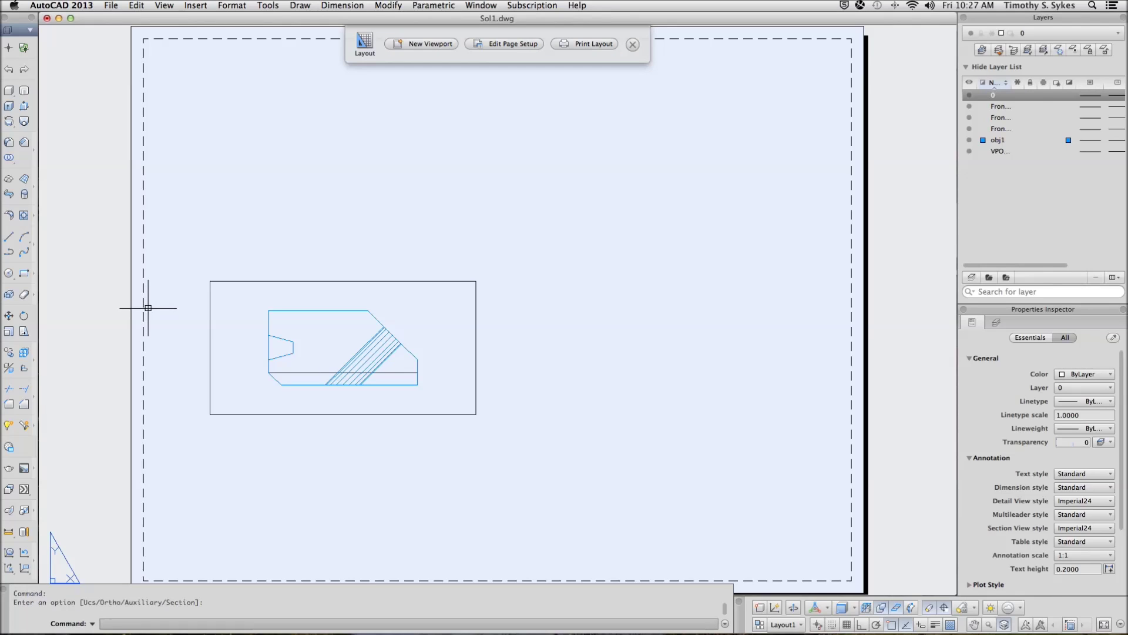
key(Return)
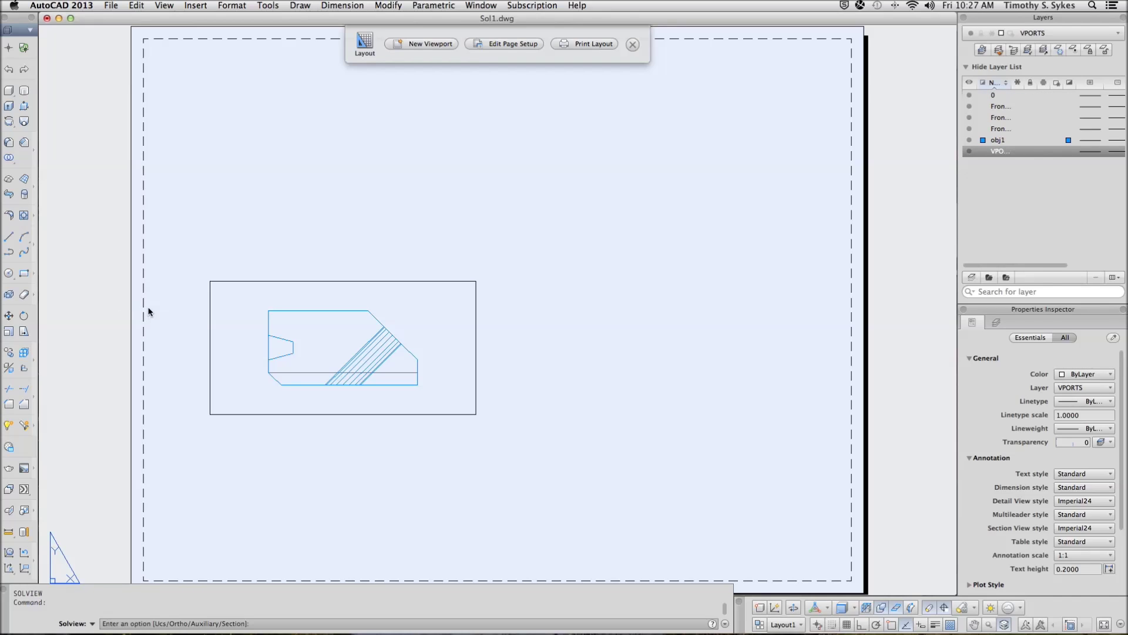
right_click(147, 308)
click(167, 354)
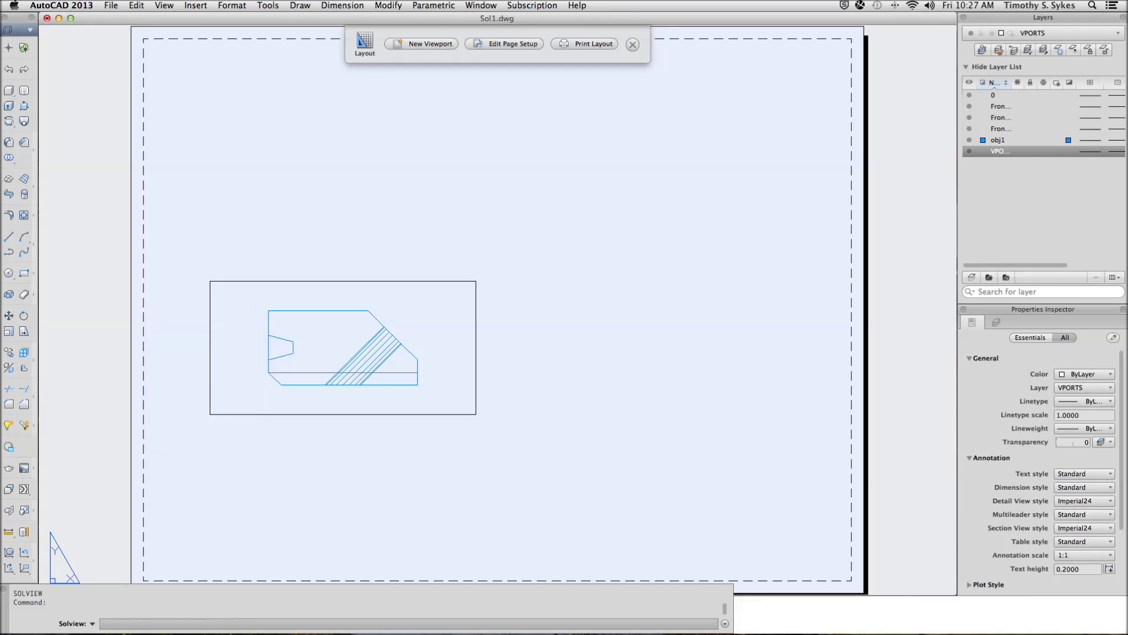
key(Return)
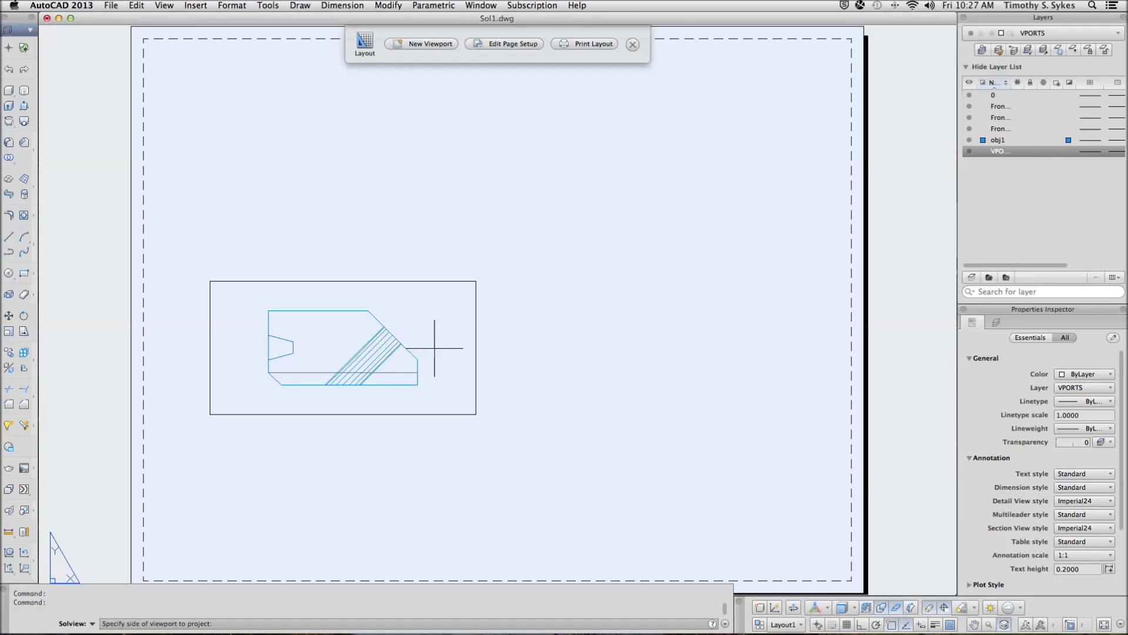
click(477, 347)
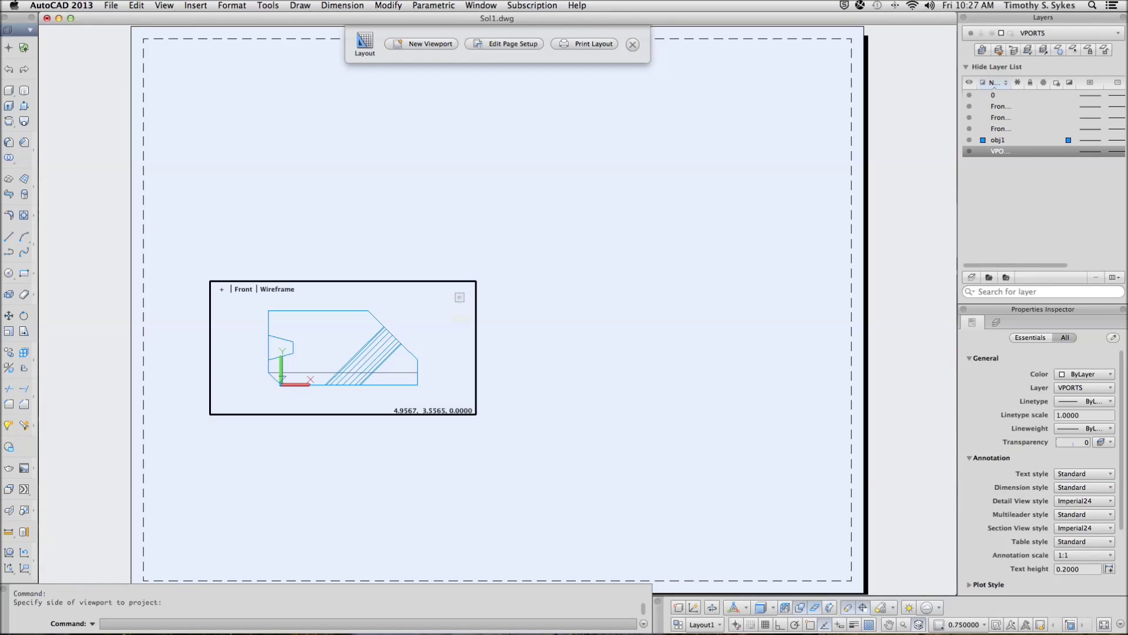
key(Return)
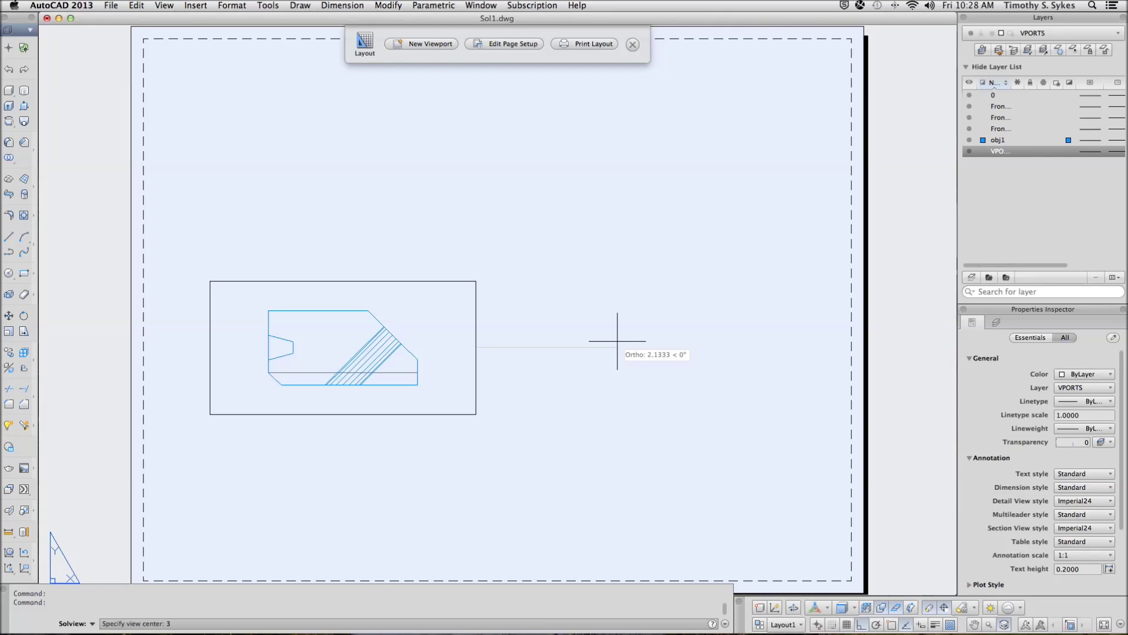
key(Return)
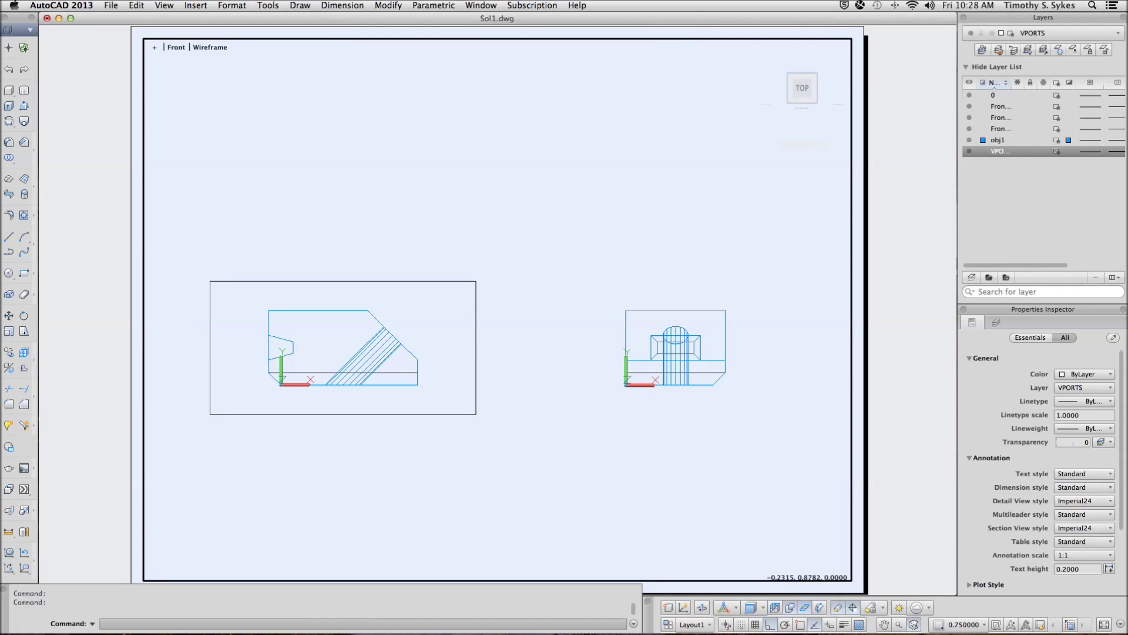
key(Return)
Frame the side view from corner 6.5,4.5 to @3,-2 and name it Right
text(o)
key(Return)
click(476, 348)
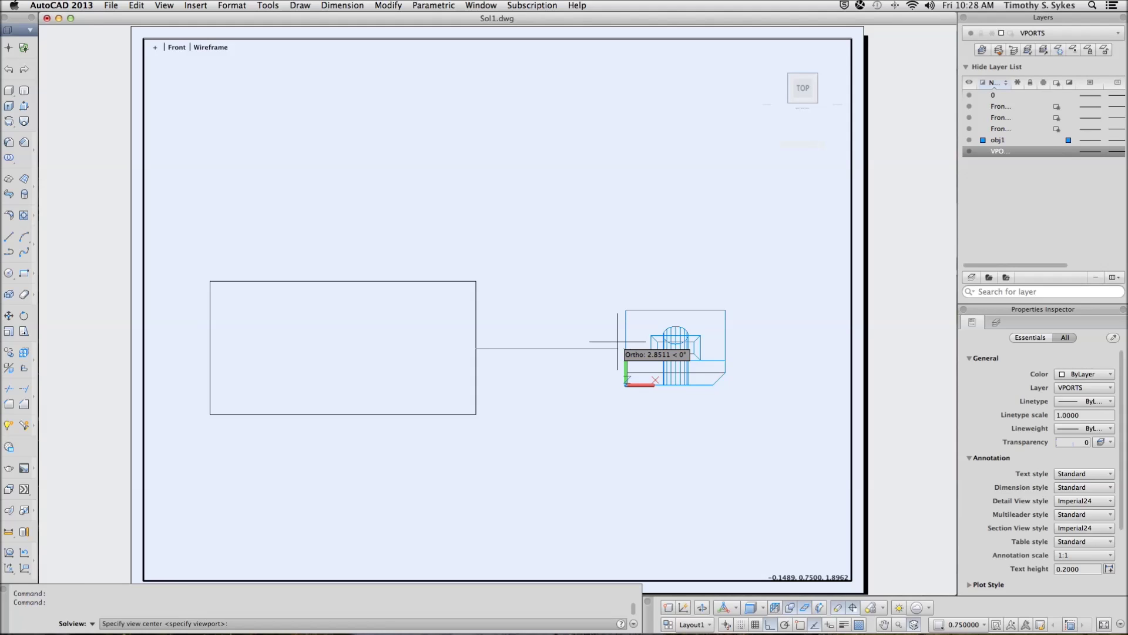
key(Escape)
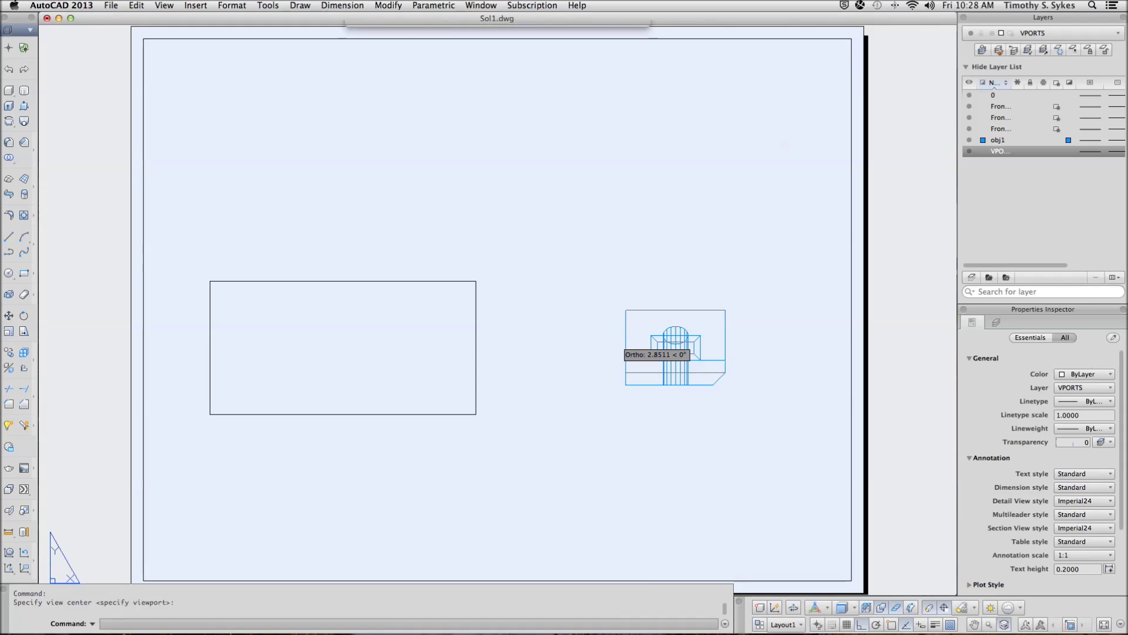
key(Return)
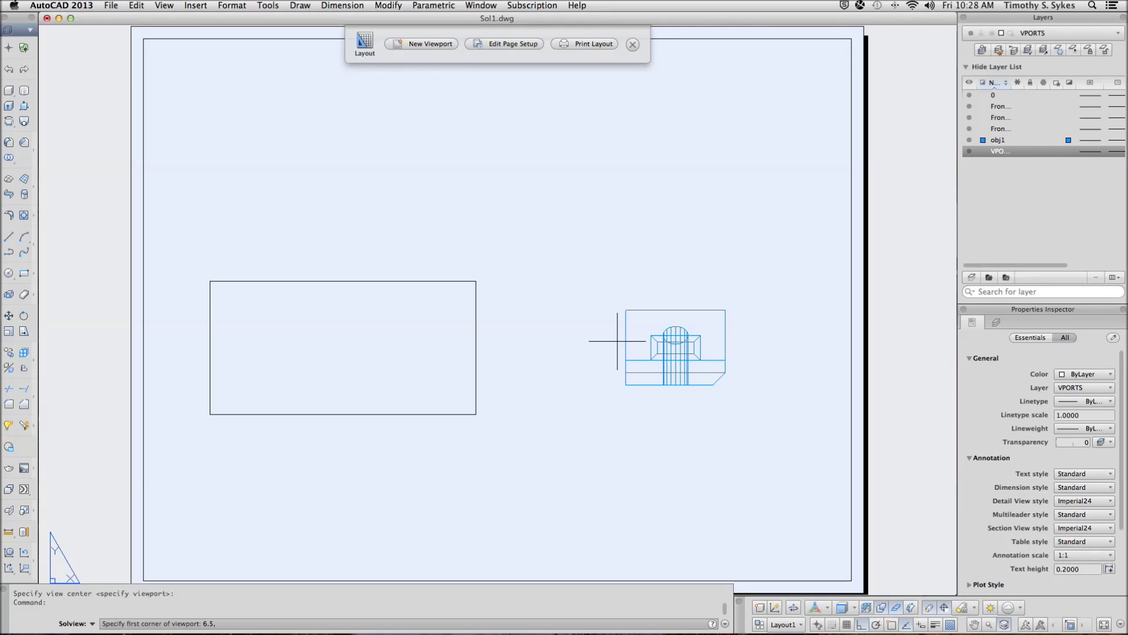
text(5)
key(Return)
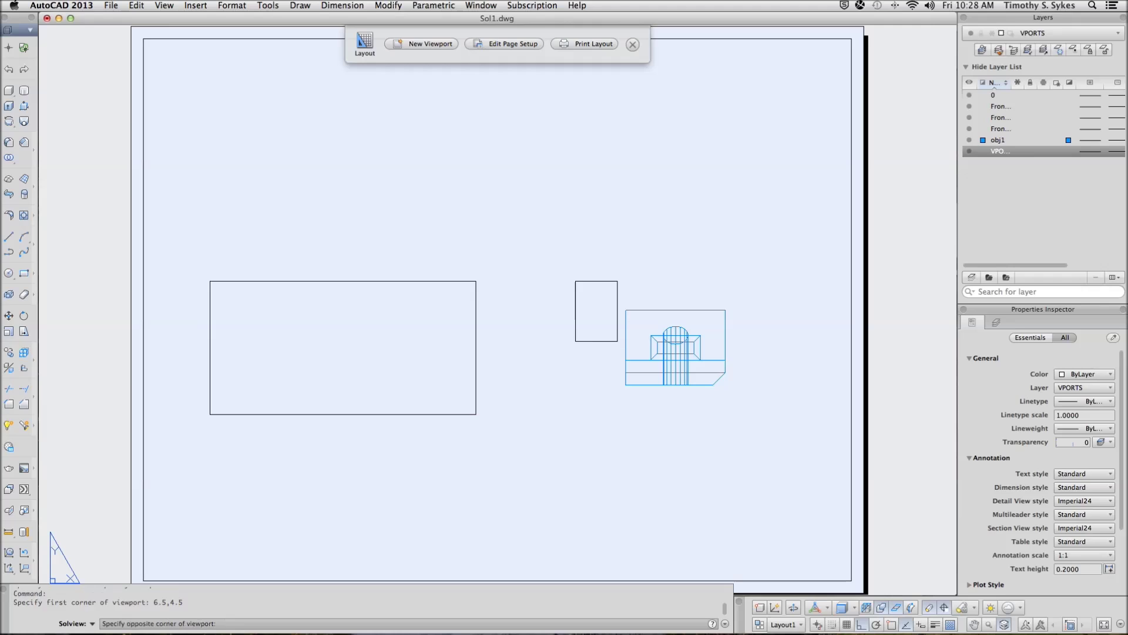
text(@3,-2)
key(Return)
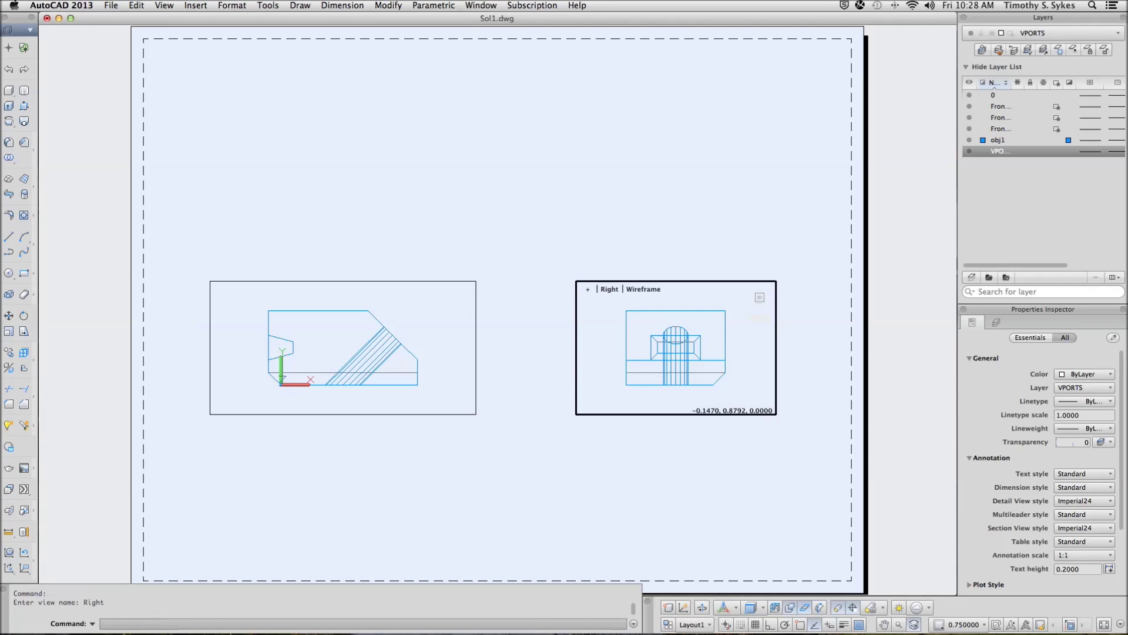
key(Return)
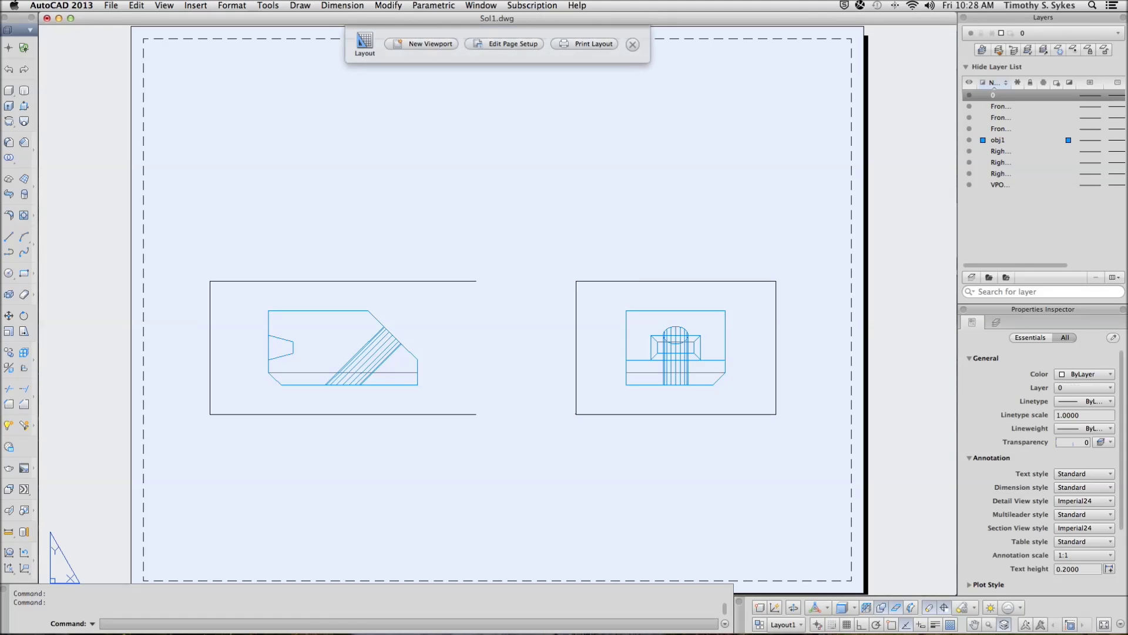
key(Return)
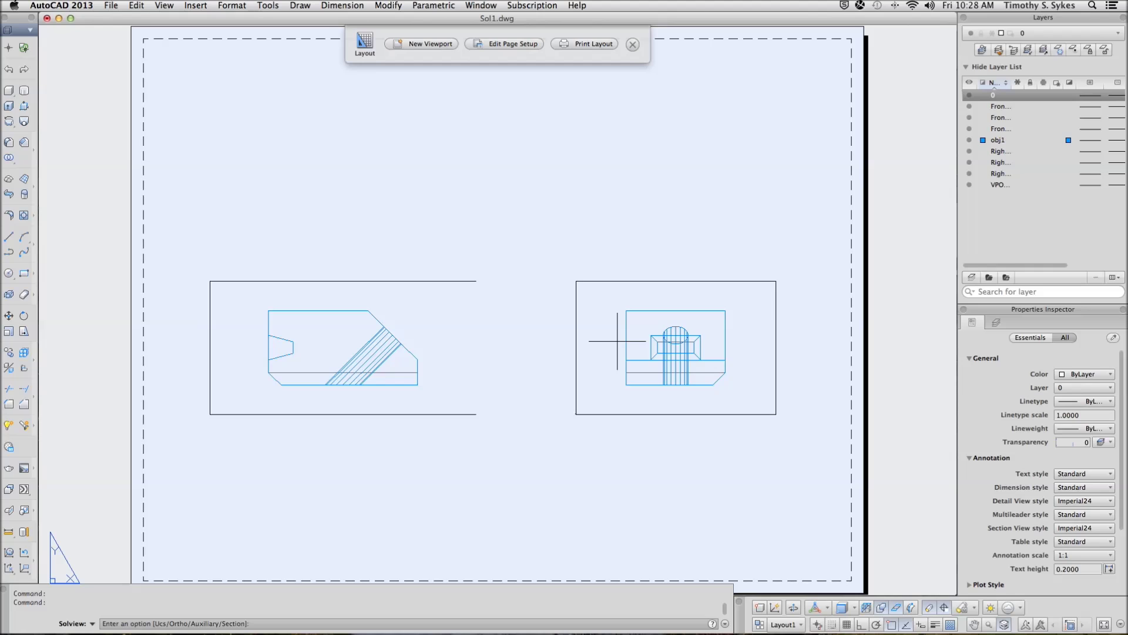
Project an Ortho view from the Front viewport's top edge, placed directly above it
key(Return)
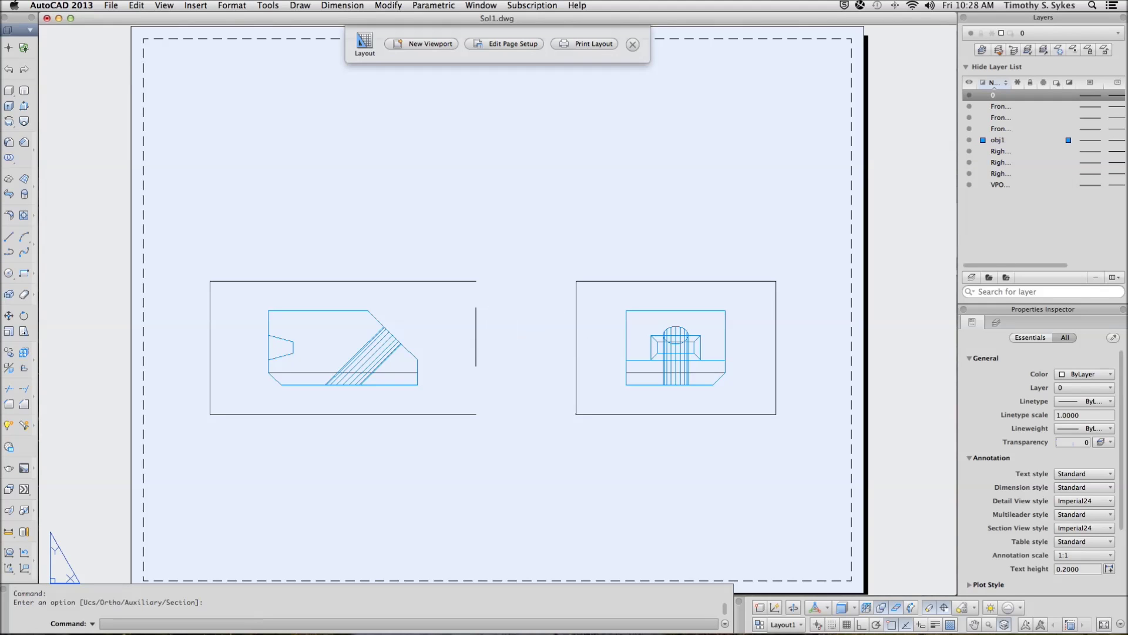
key(Return)
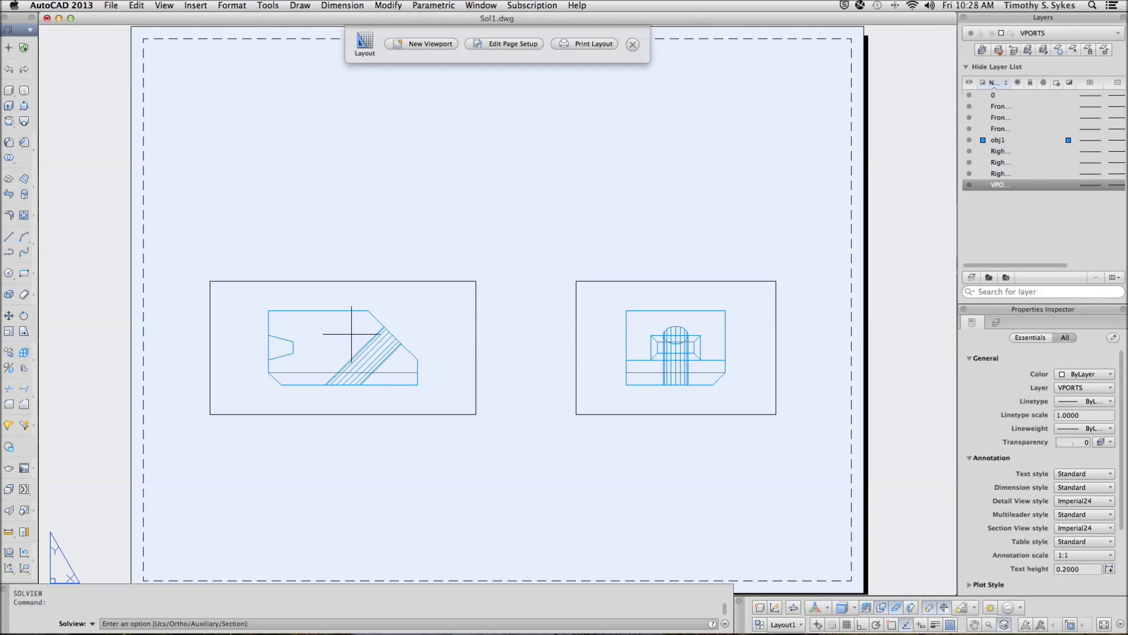
right_click(349, 323)
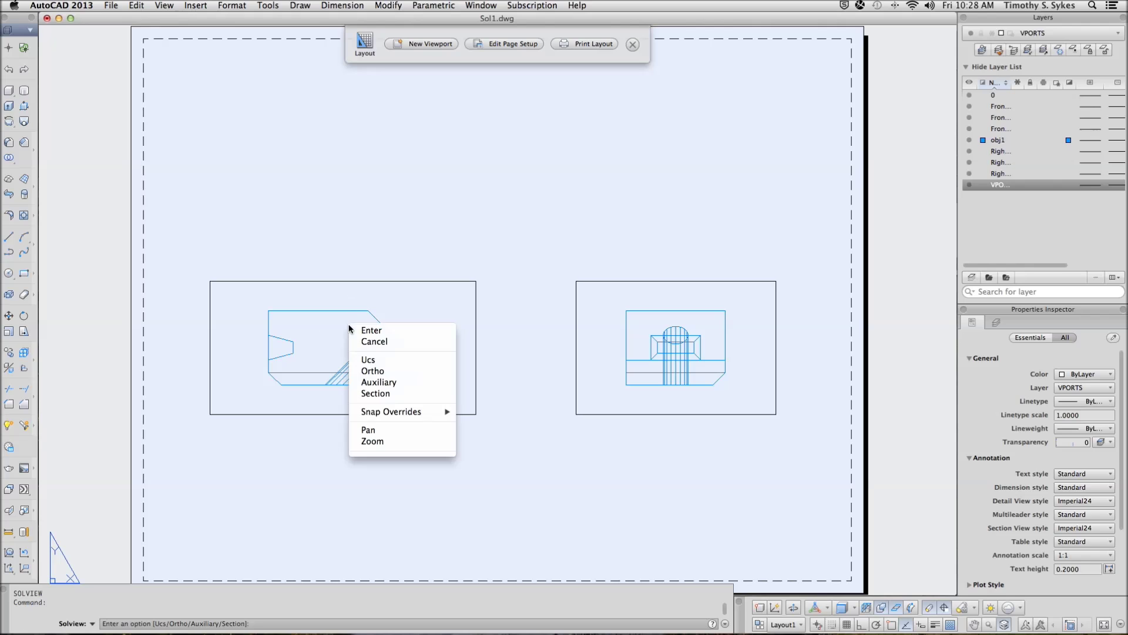
click(372, 372)
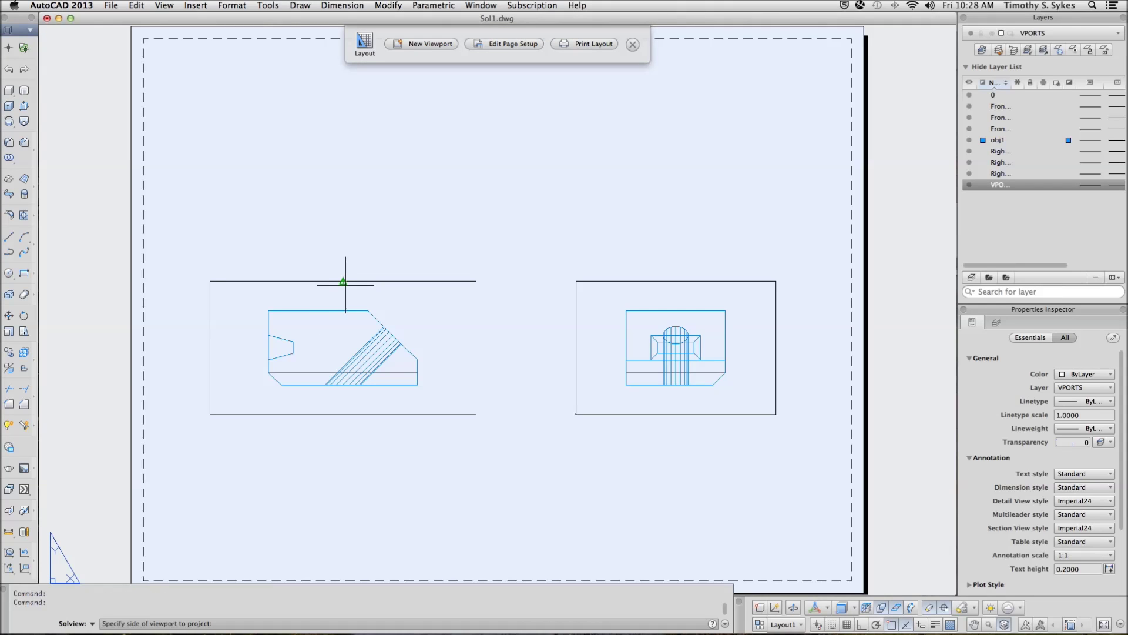
key(Escape)
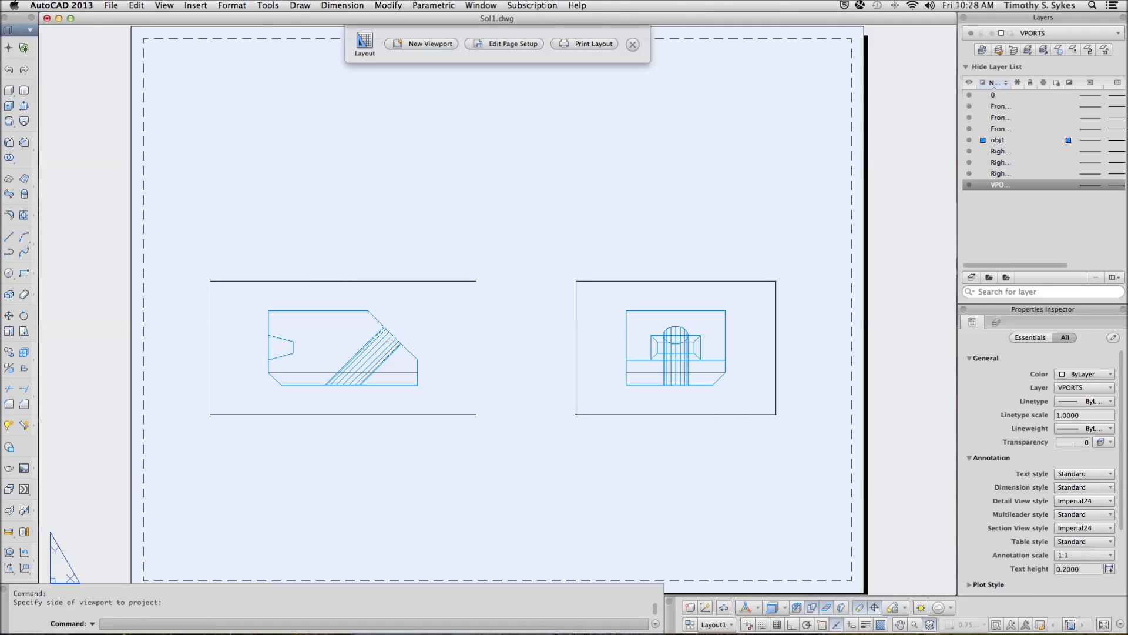
key(ctrl+r)
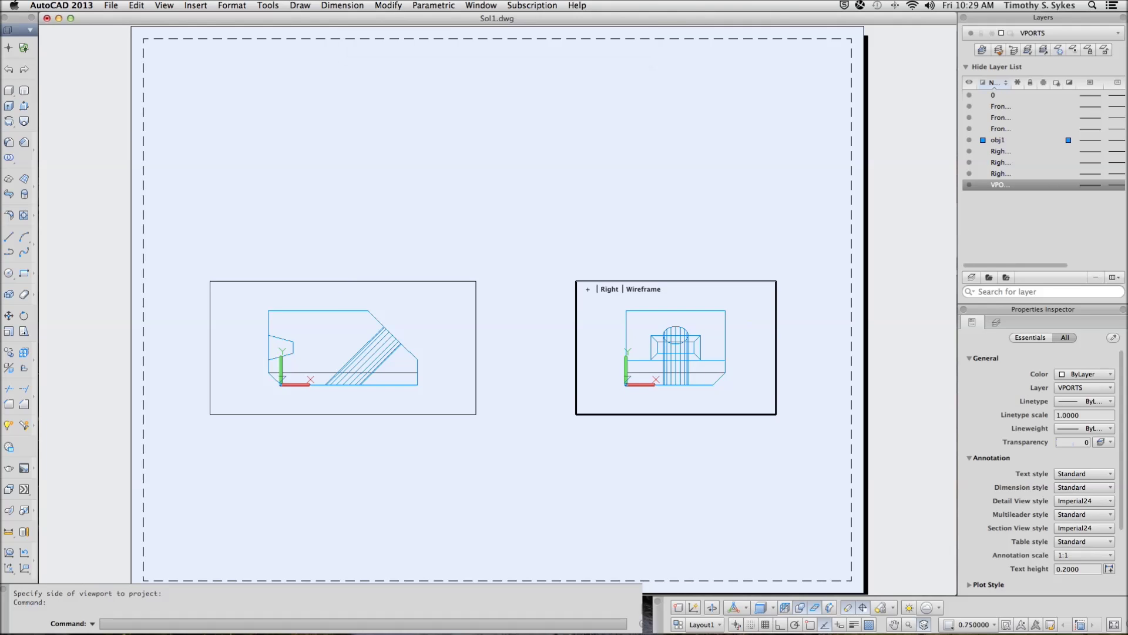
key(ctrl+r)
key(Return)
text(o)
key(Return)
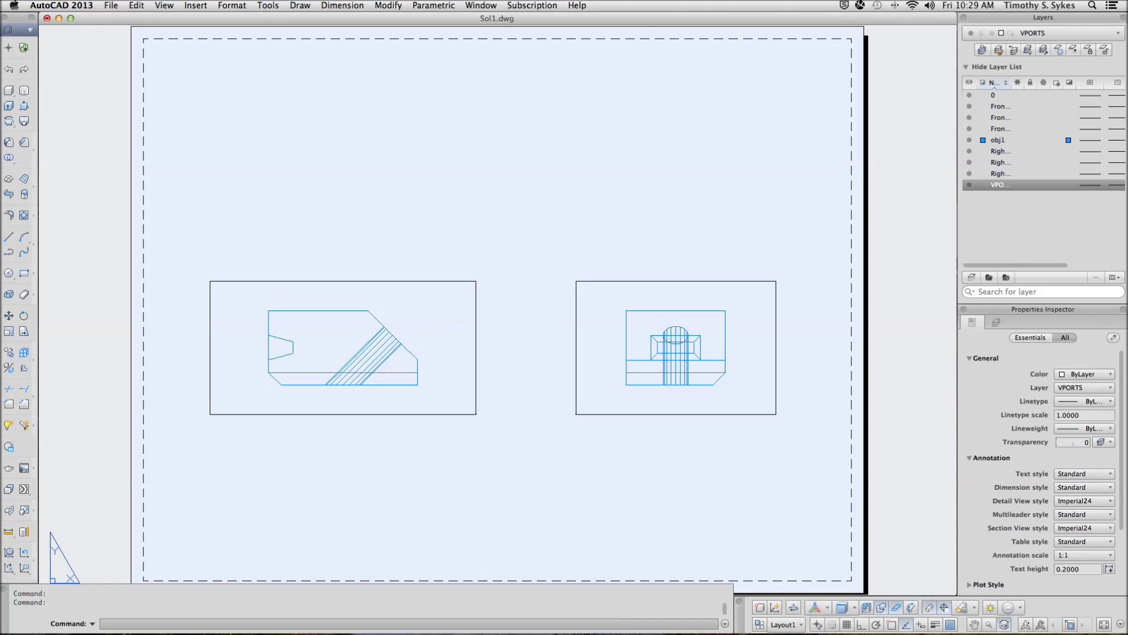
click(343, 281)
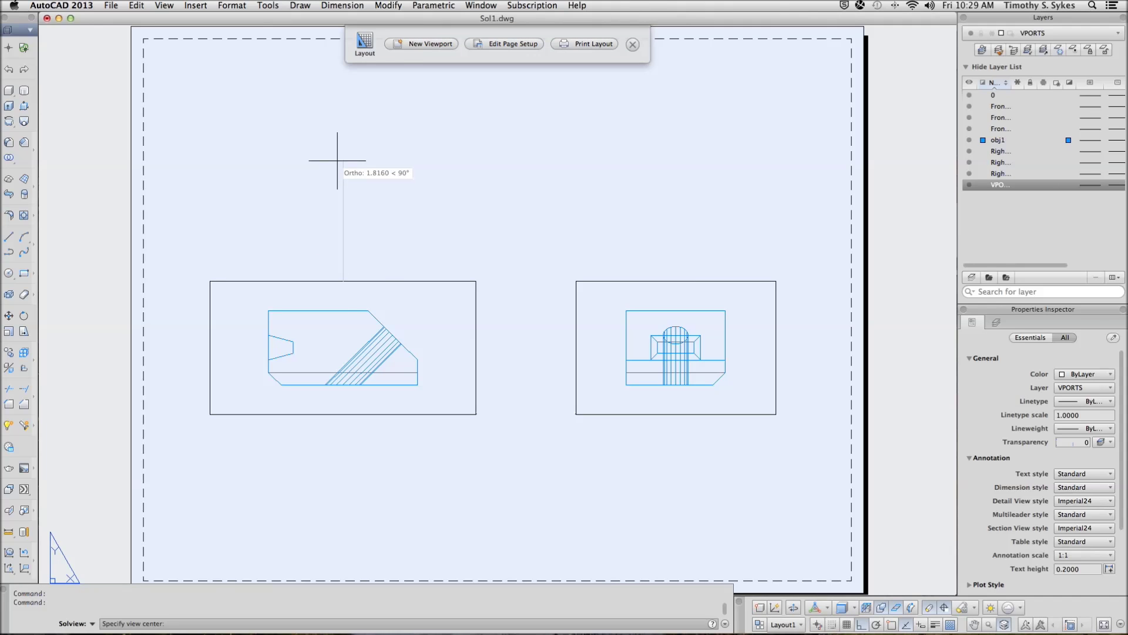
key(Escape)
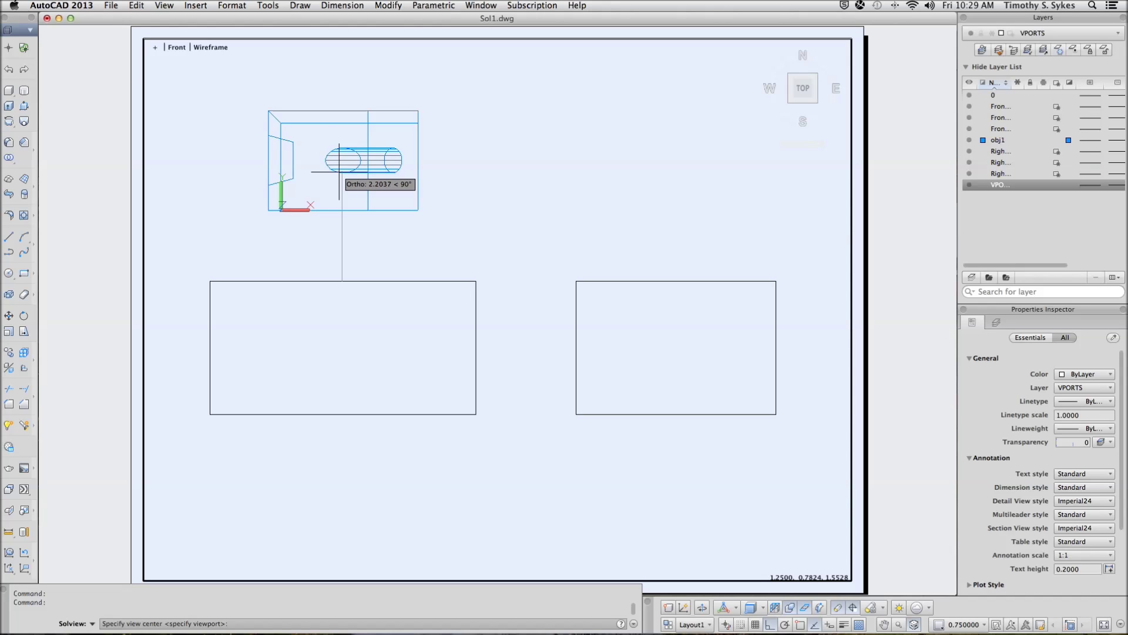
Enclose the top view in a viewport by two corner picks and name it Top
key(Escape)
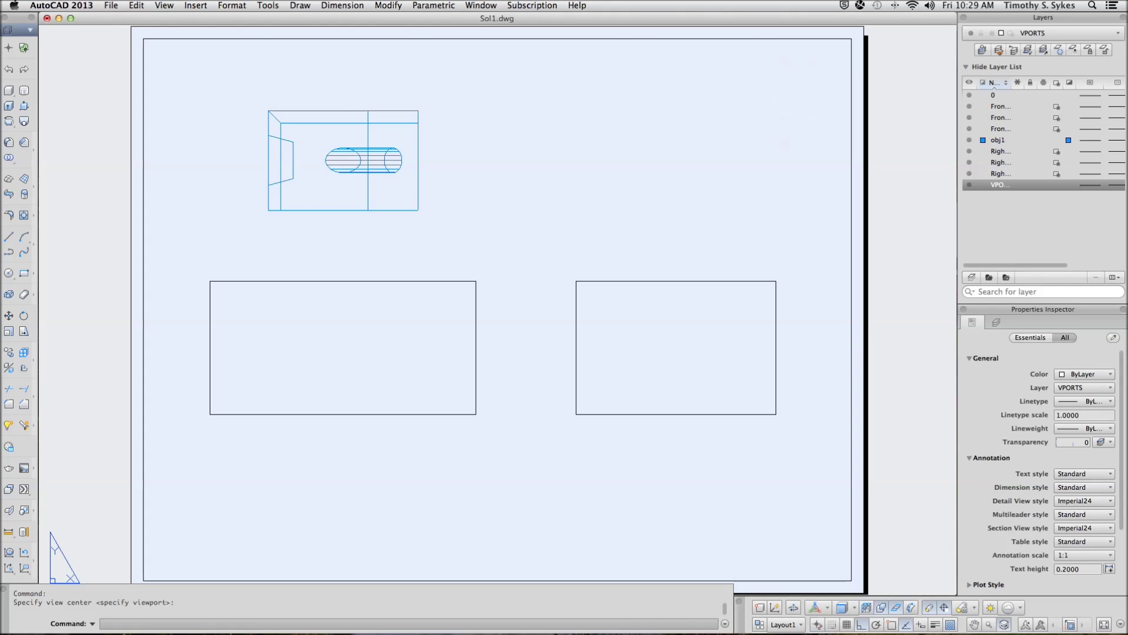
key(Return)
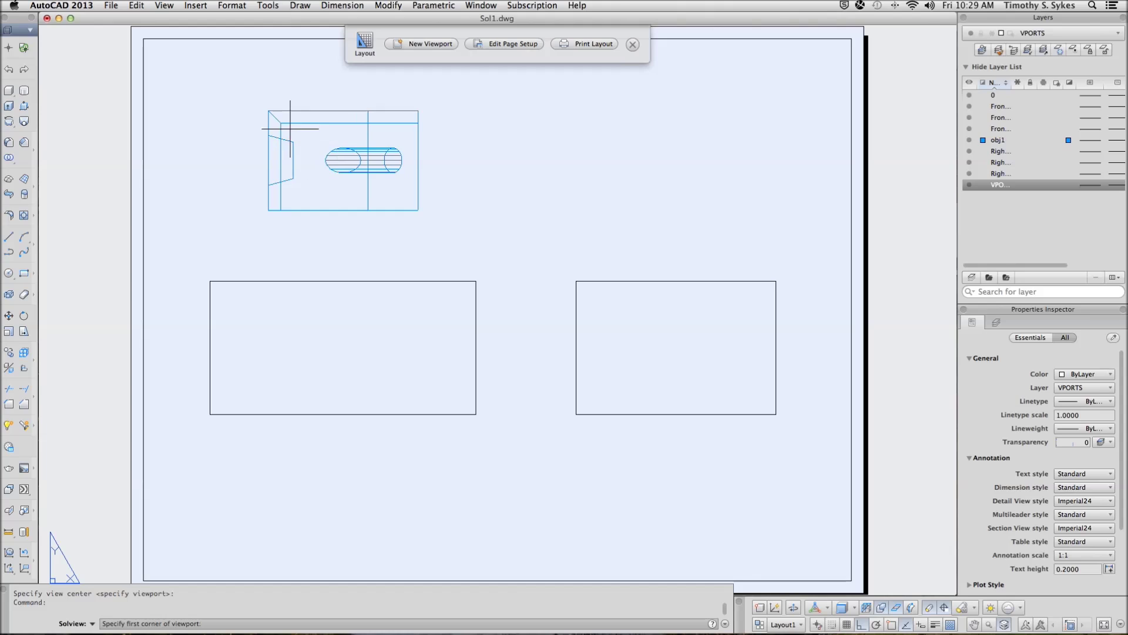
click(212, 83)
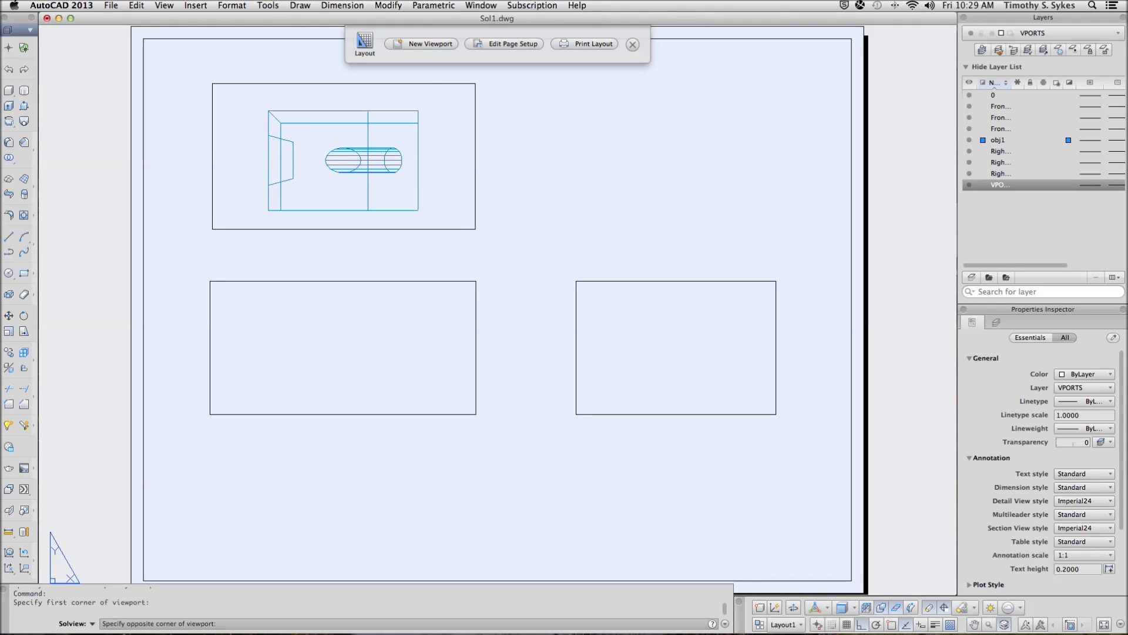
click(476, 239)
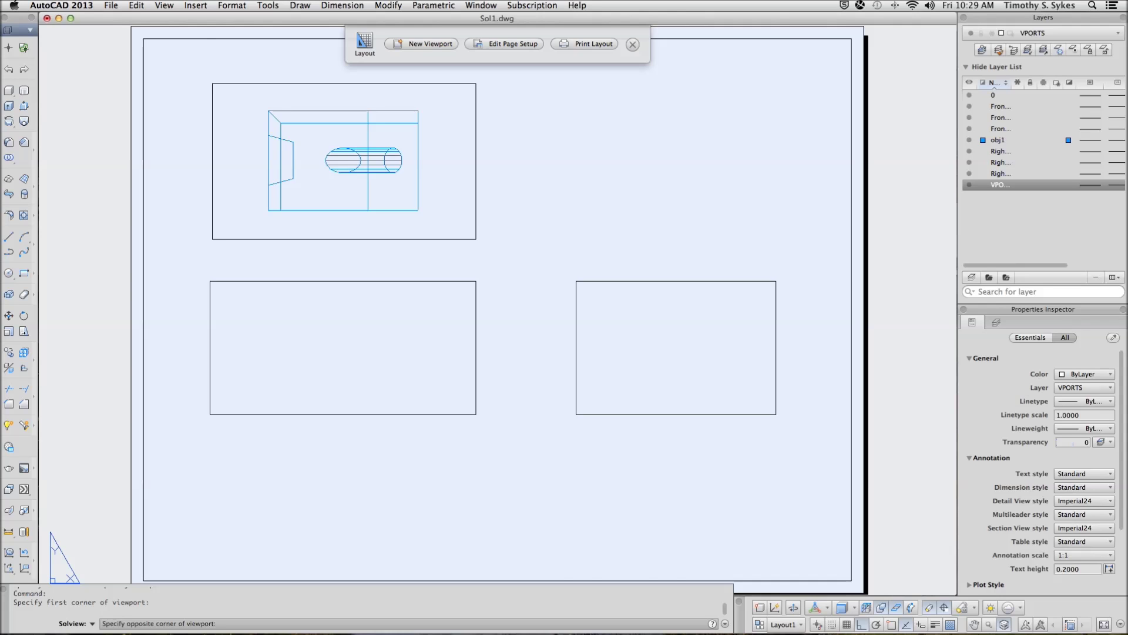
key(Return)
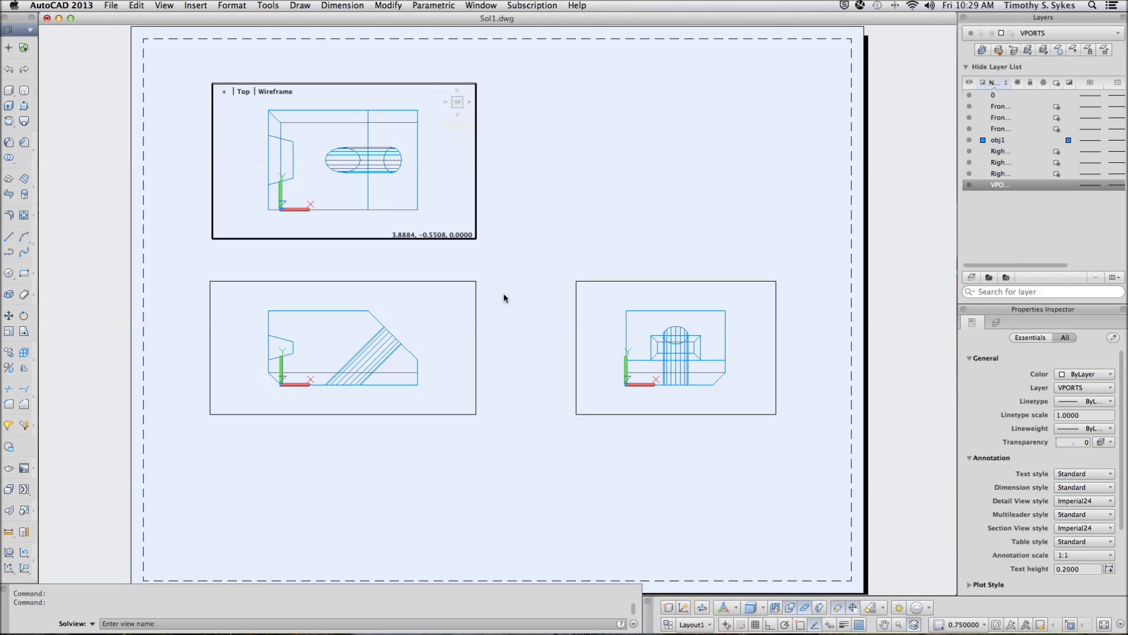
key(Return)
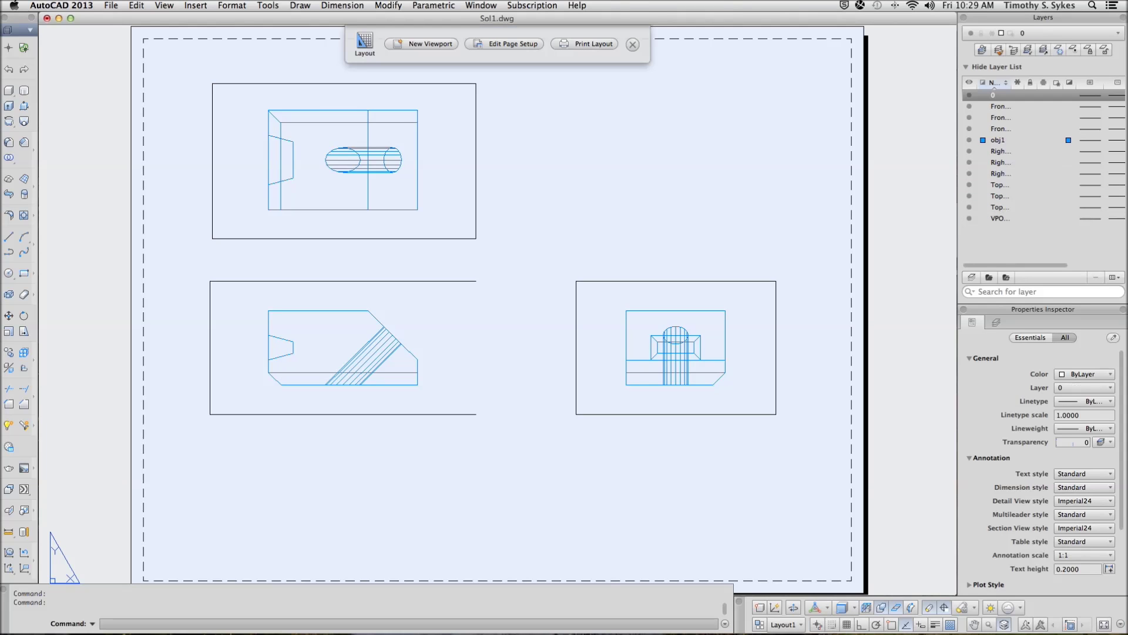
key(Return)
key(Return)
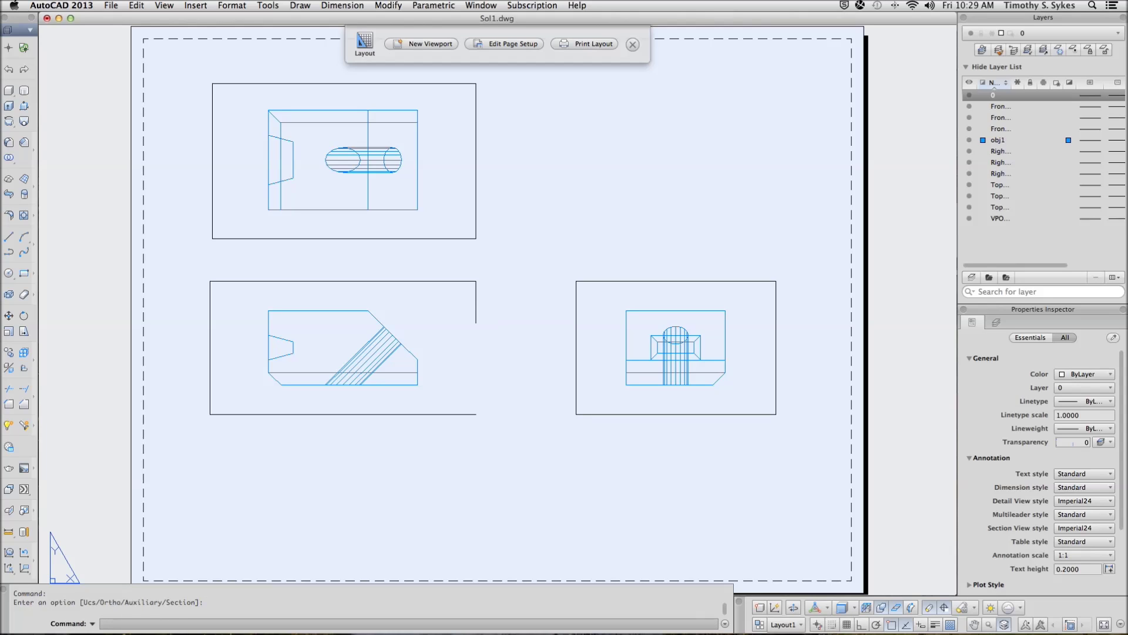
Start an Auxiliary SOLVIEW working inside the front viewport
key(Return)
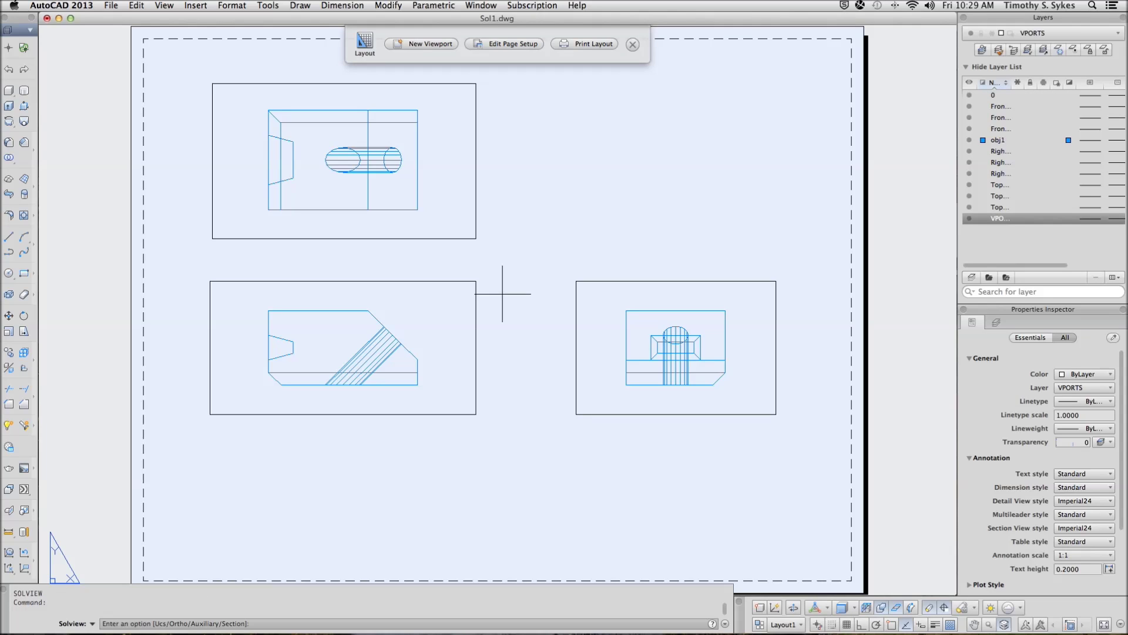
shift+right_click(503, 293)
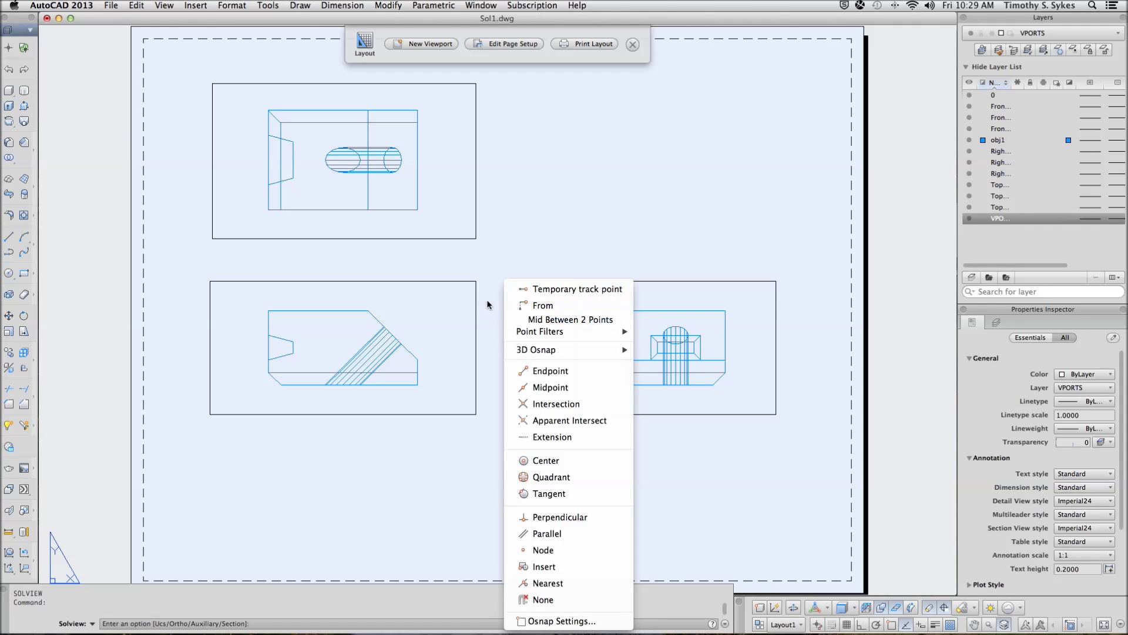
click(491, 305)
right_click(491, 304)
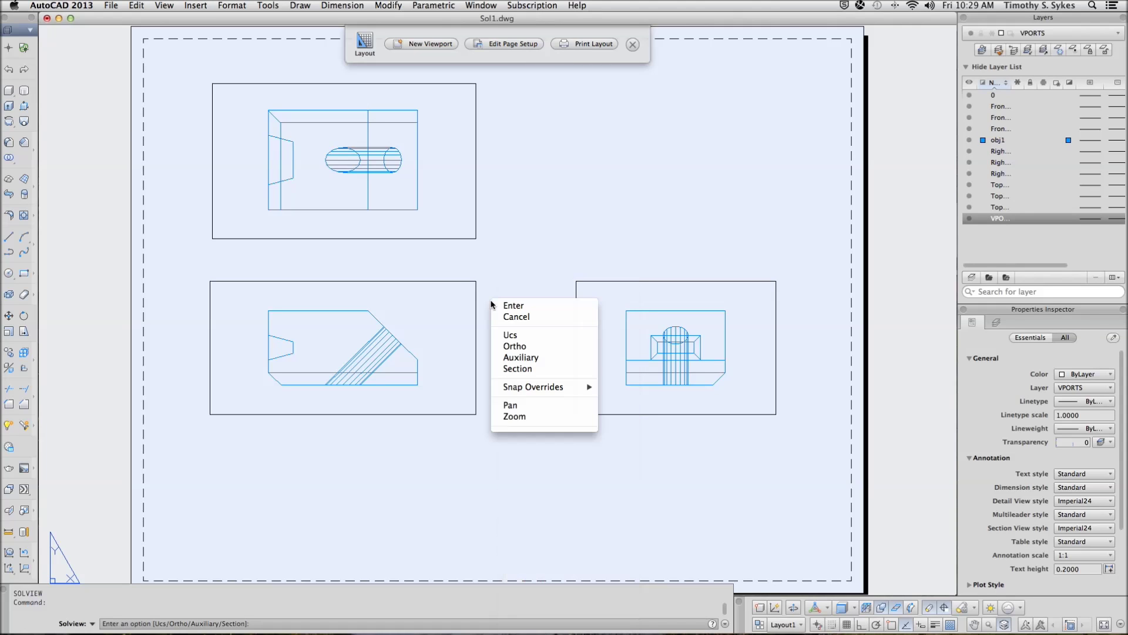
click(517, 357)
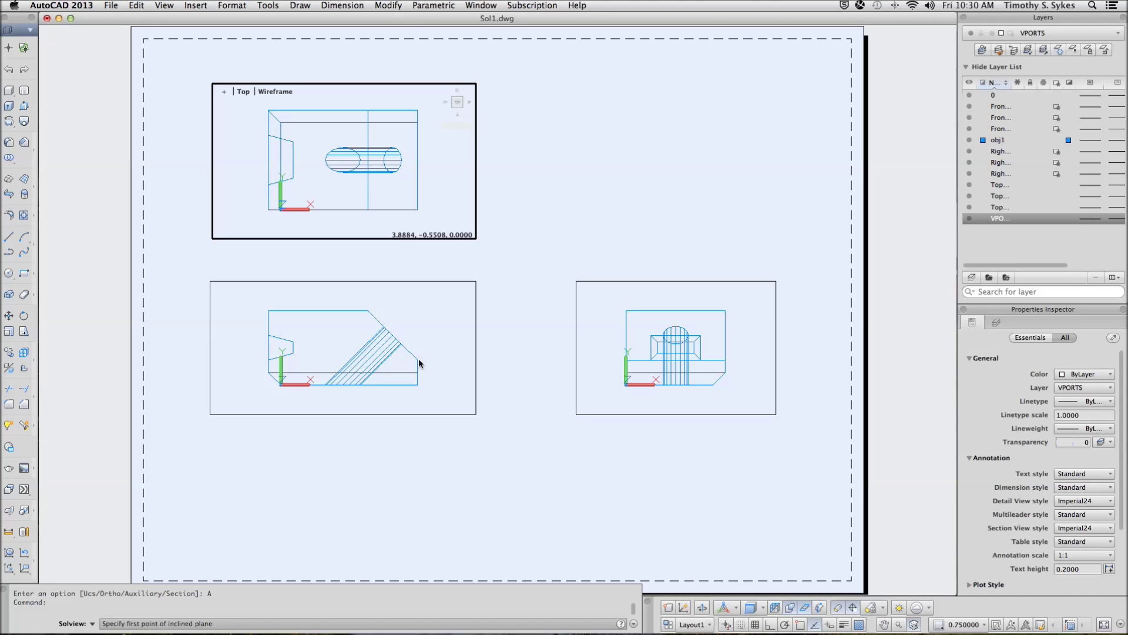
click(413, 338)
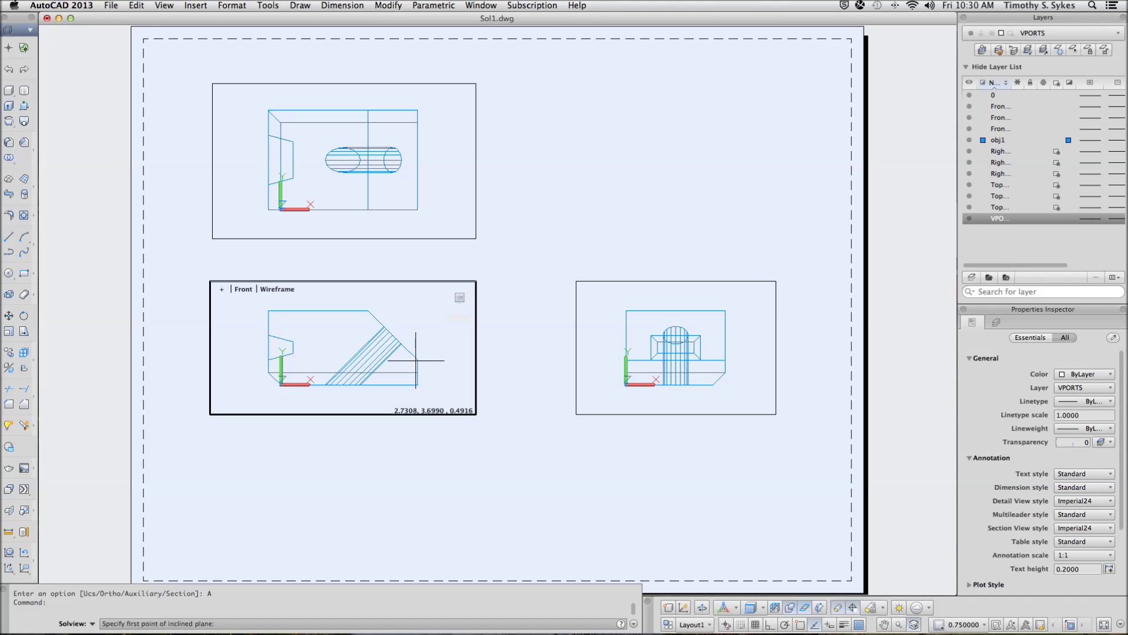
Define the inclined plane by snapping to both endpoints of the slanted edge
shift+right_click(416, 359)
click(436, 368)
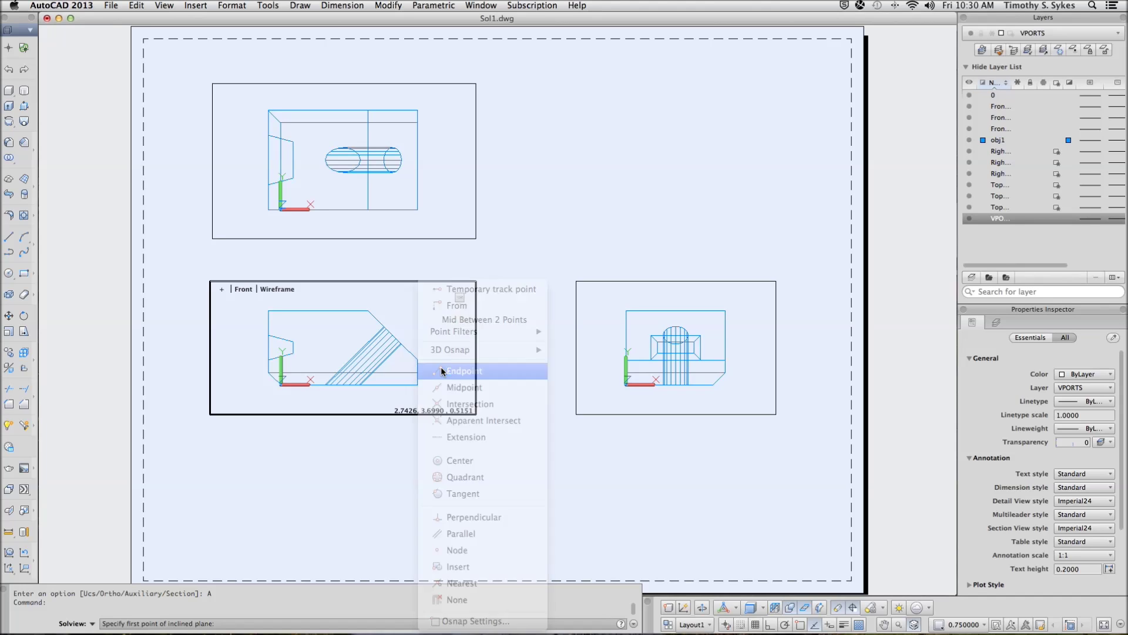
click(422, 360)
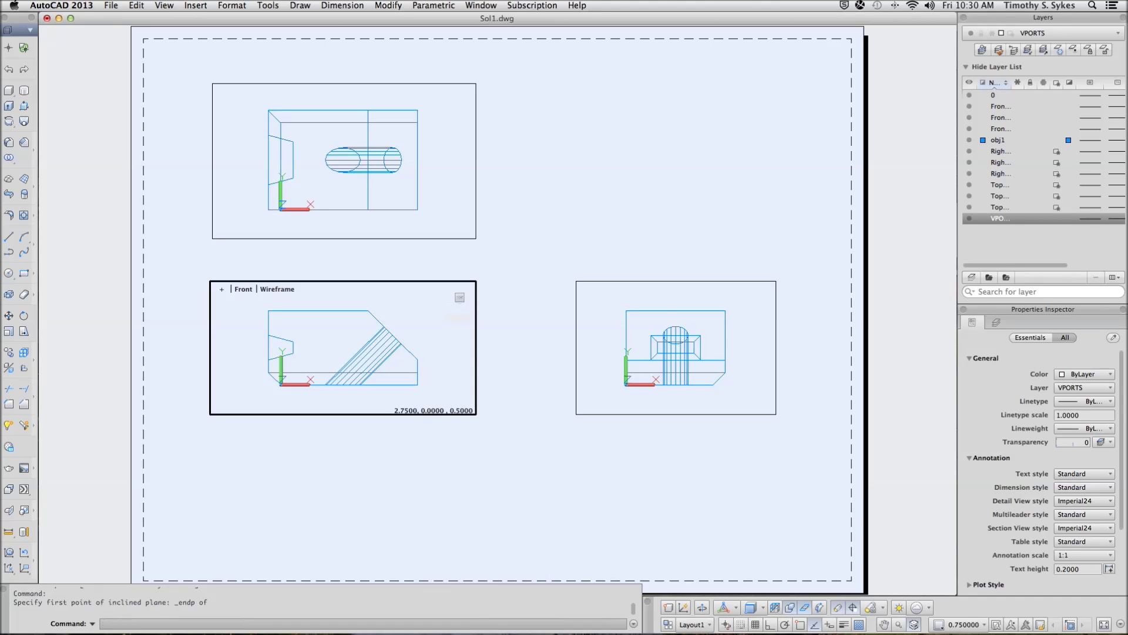
shift+right_click(410, 321)
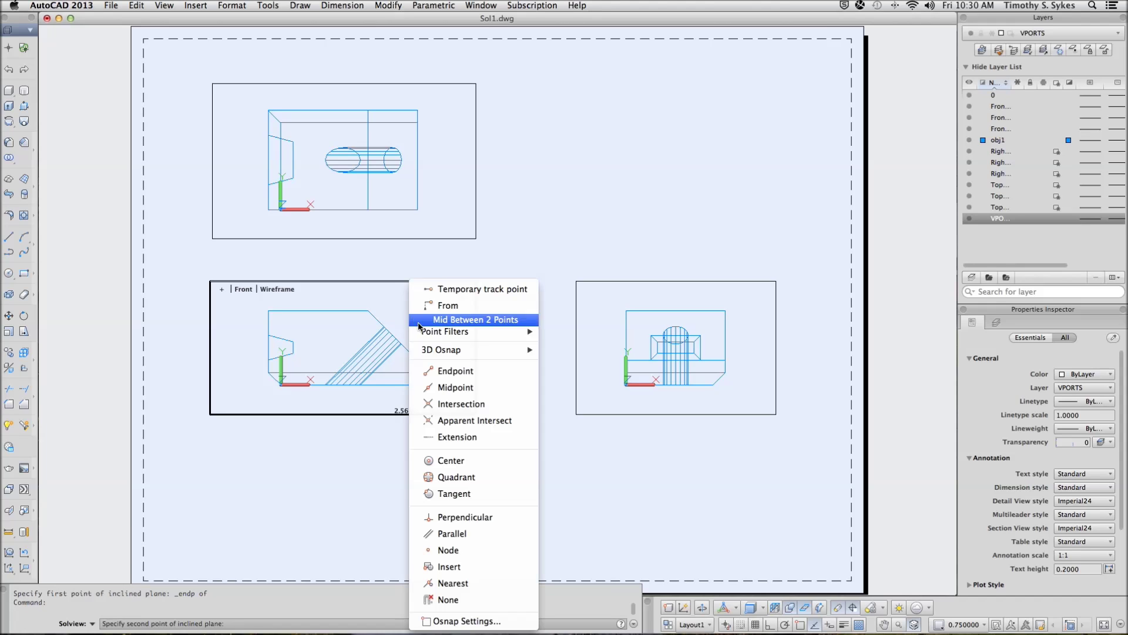
click(441, 368)
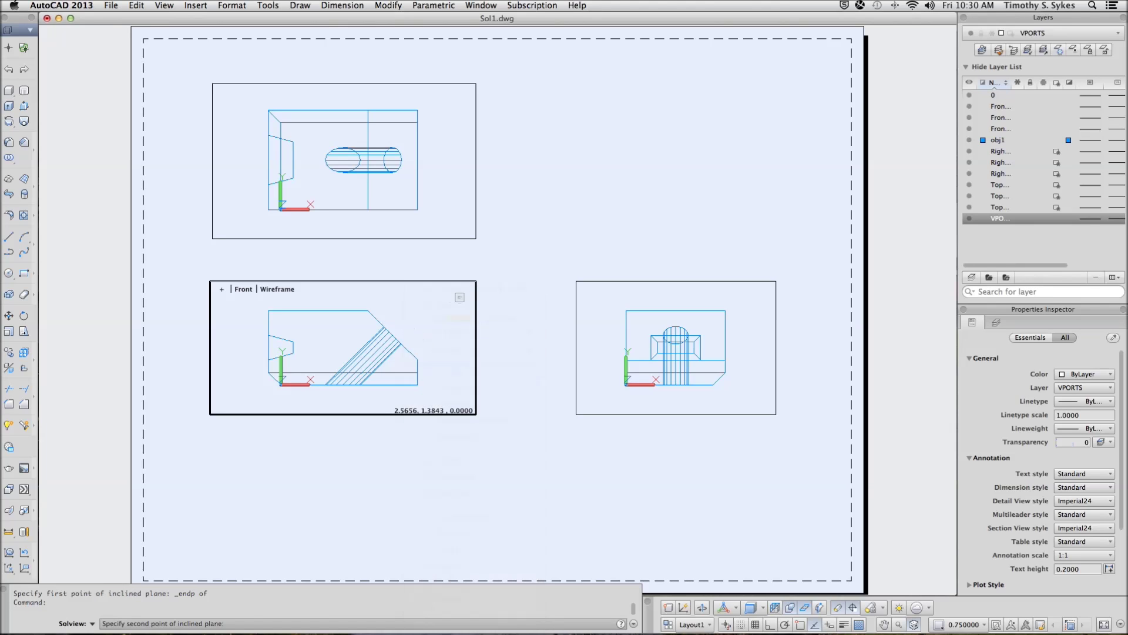
click(376, 316)
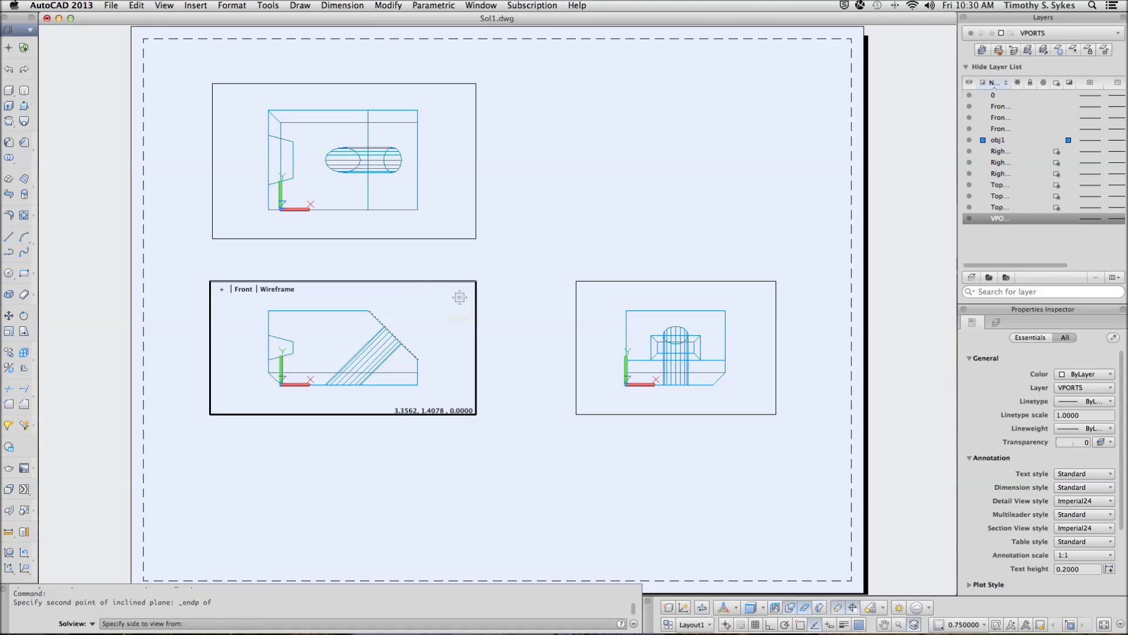
Frame the auxiliary view with a viewport drawn by two corner picks
key(Escape)
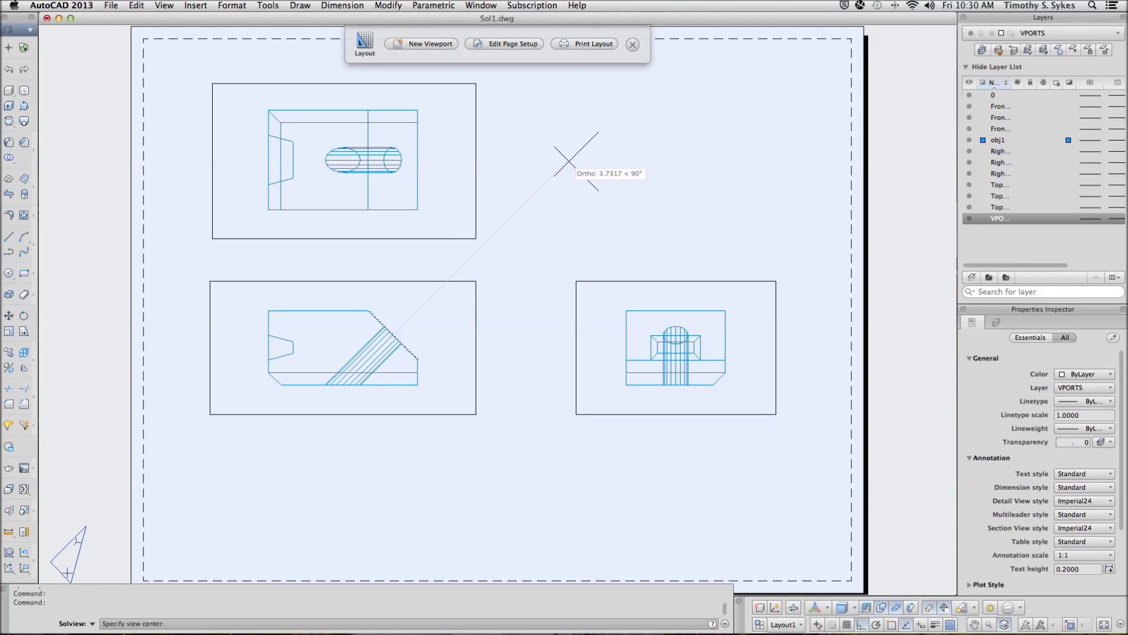
key(Escape)
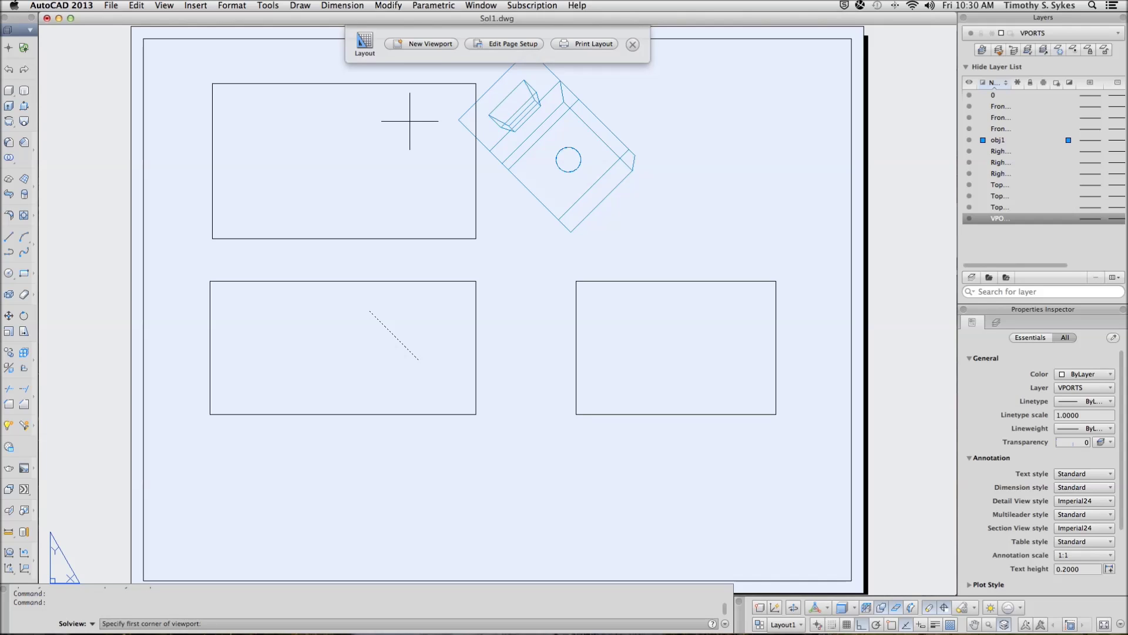
scroll(431, 352, up, 5)
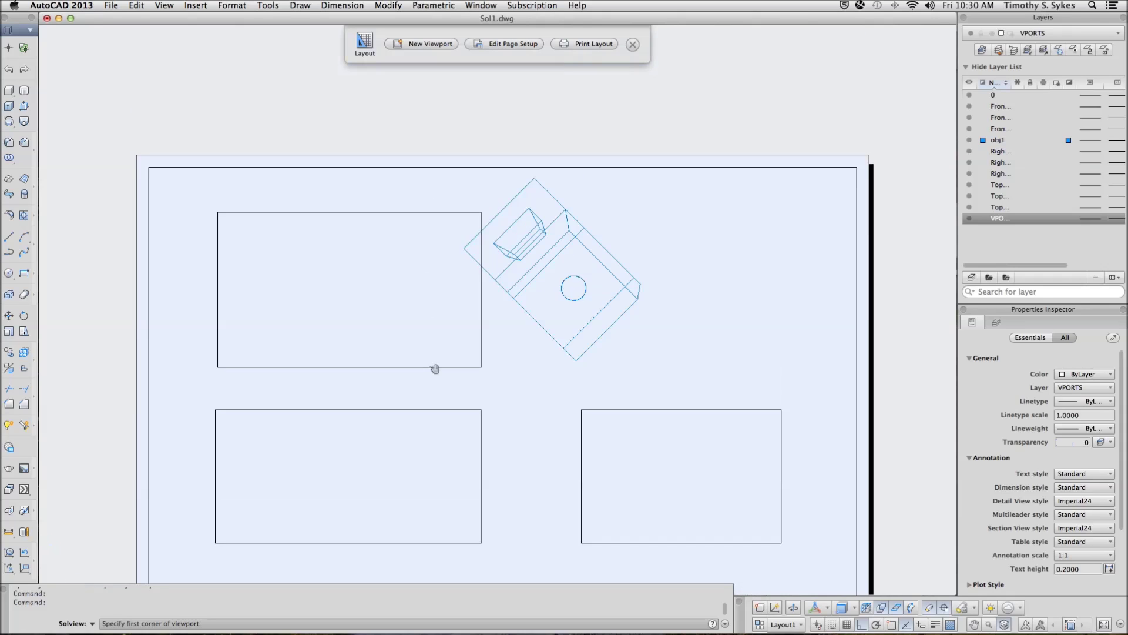
click(451, 188)
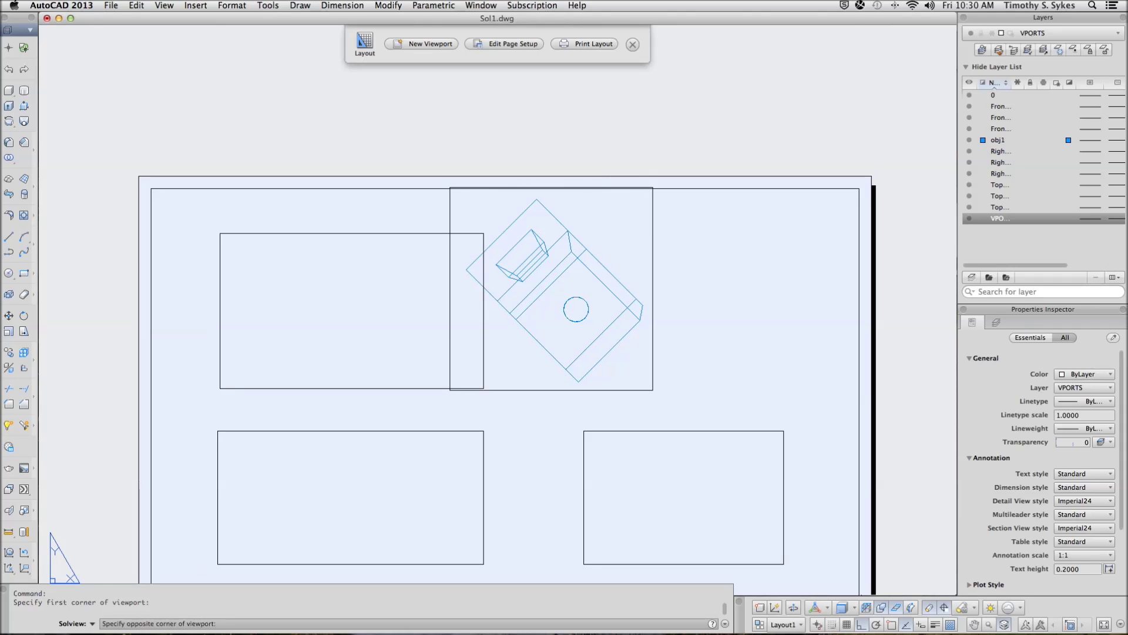
click(653, 390)
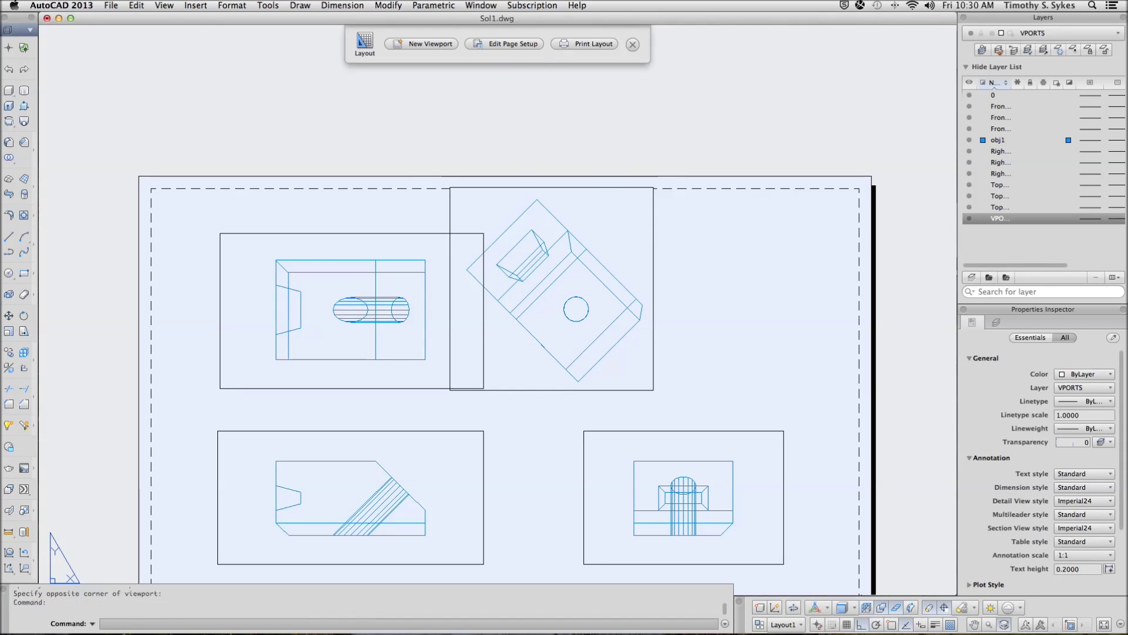
scroll(653, 390, down, 5)
Name the upper-right view Aux using SOLVIEW inside that viewport
double_click(543, 176)
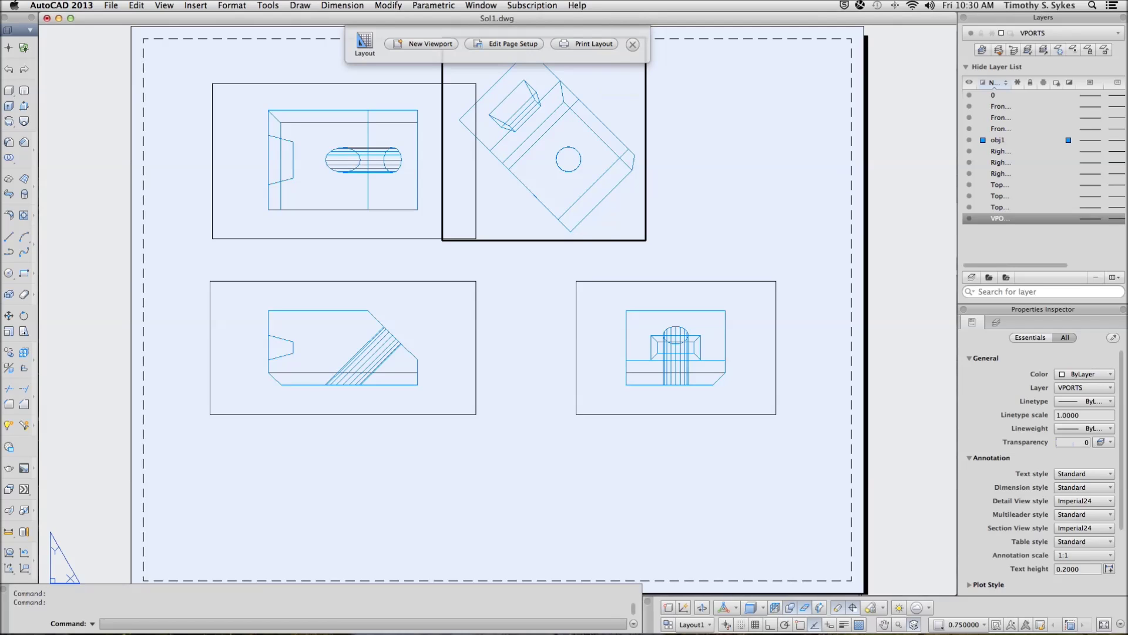
text(solview)
key(Return)
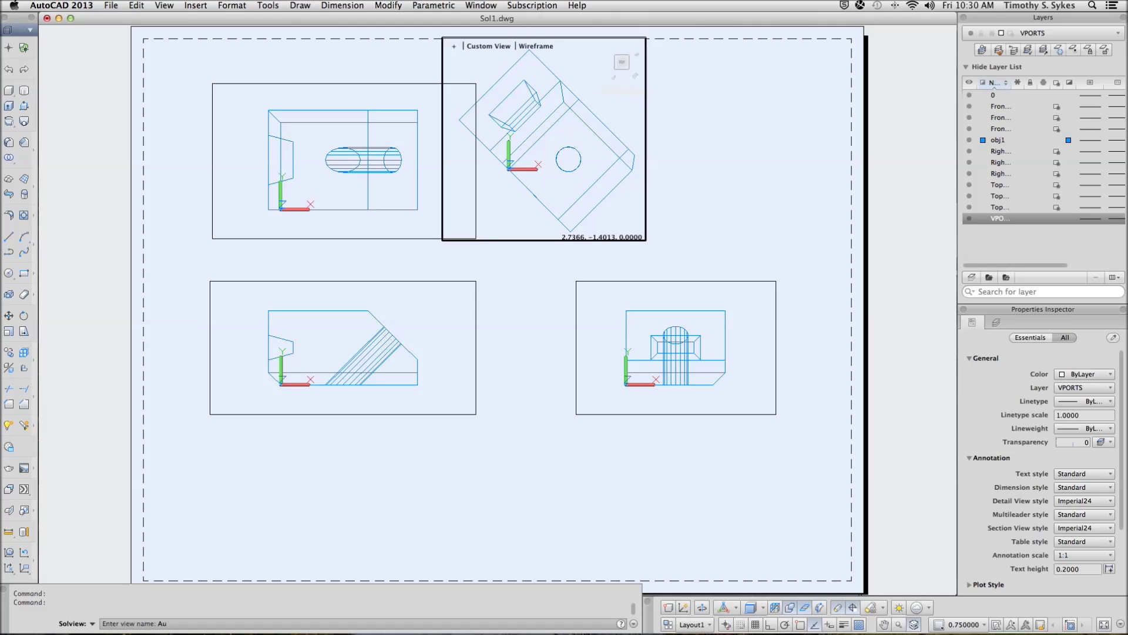
text(Aux)
key(Return)
key(Return)
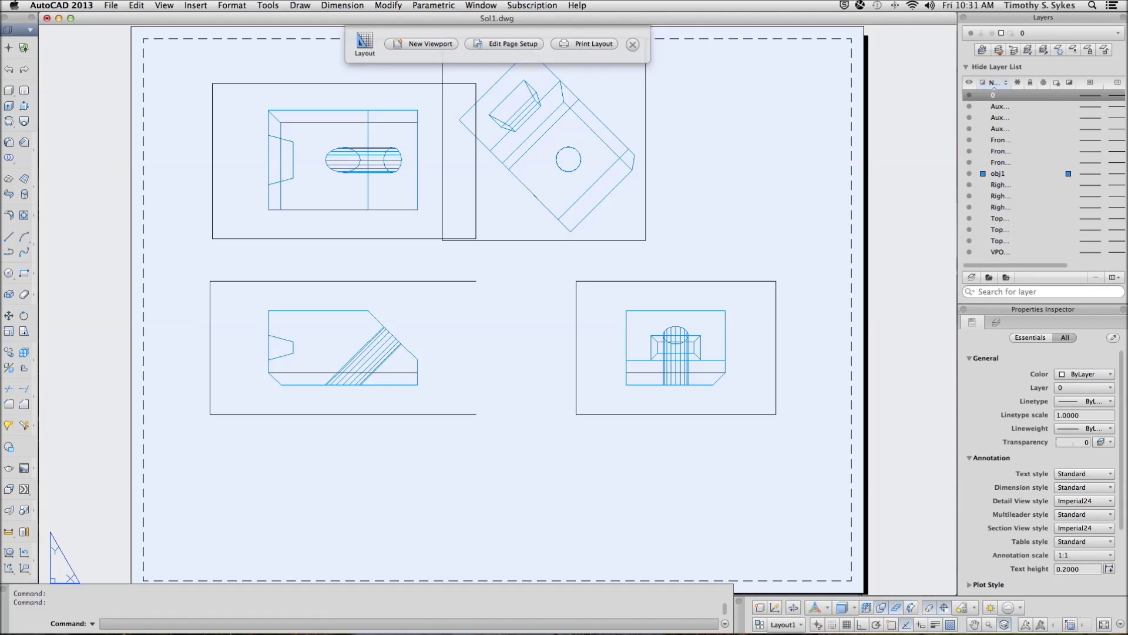
Move the Aux viewport from its bottom midpoint further right, clear of the Top viewport
key(Return)
key(Return)
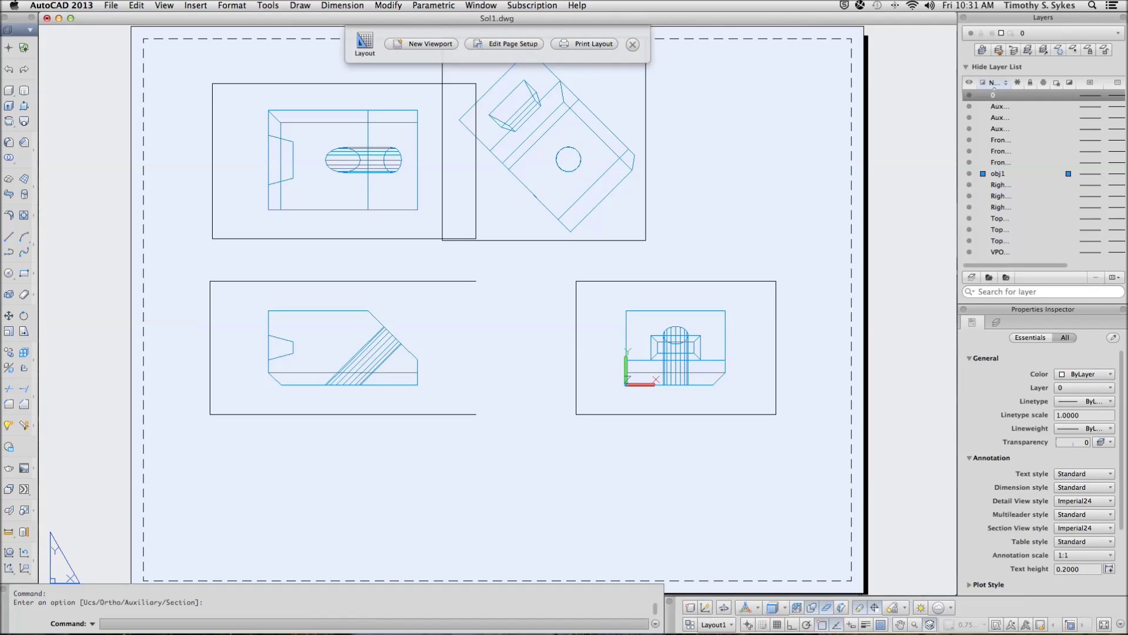
click(540, 241)
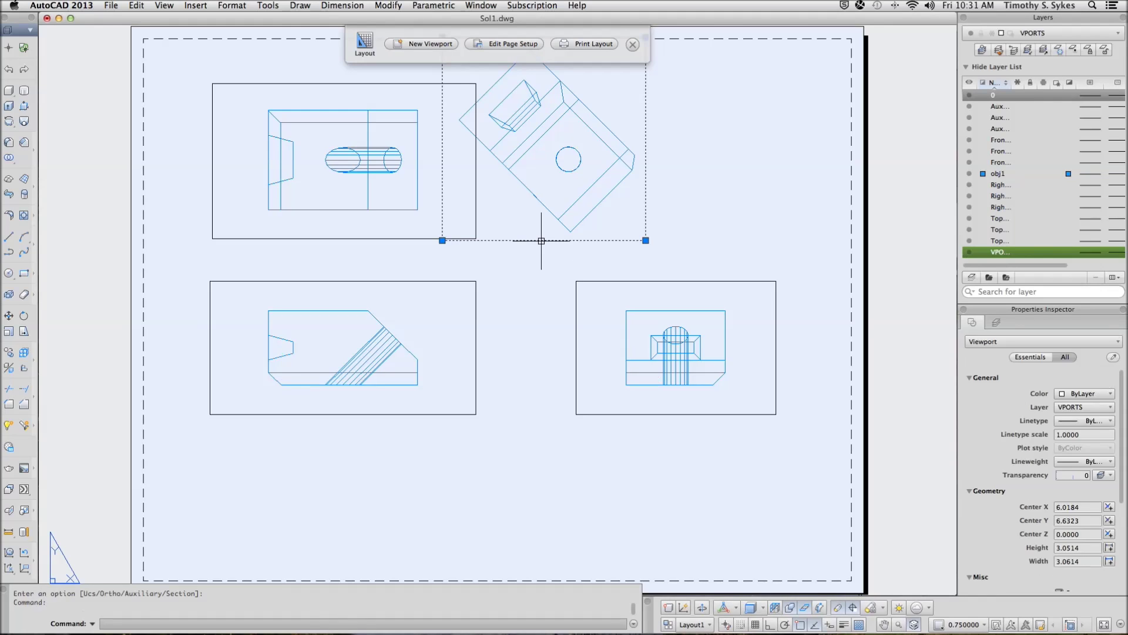
key(Return)
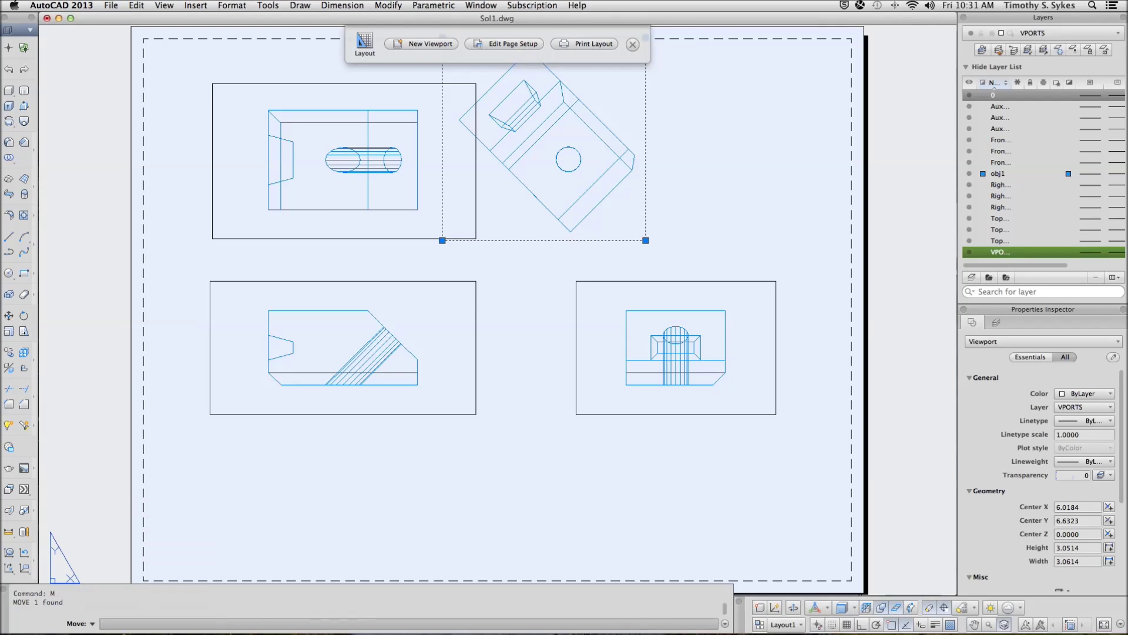
click(543, 241)
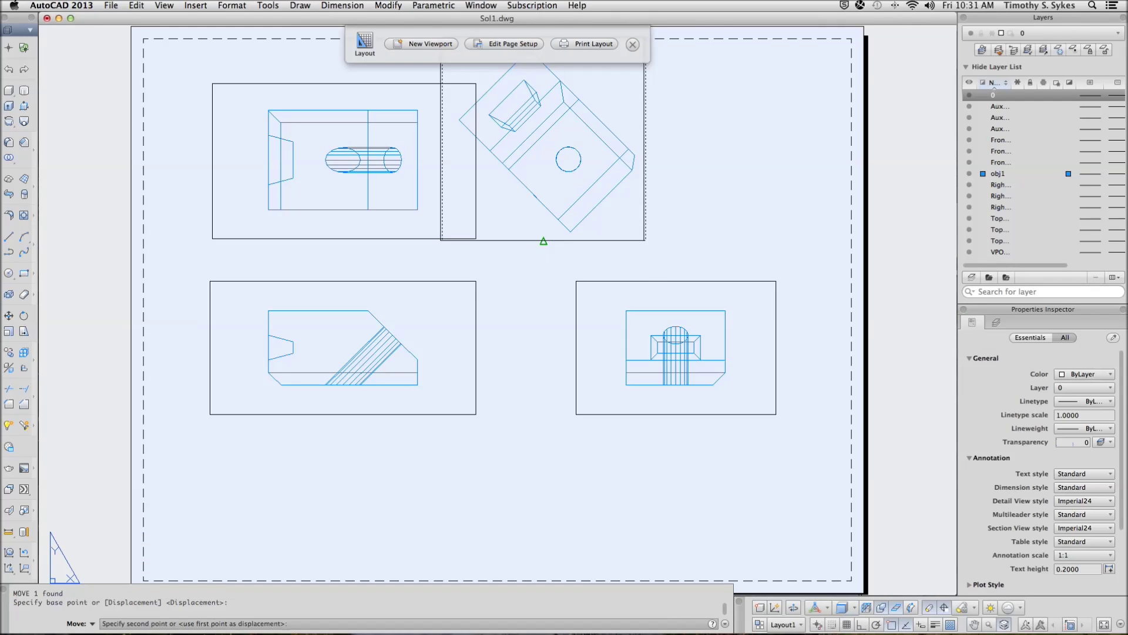
click(664, 253)
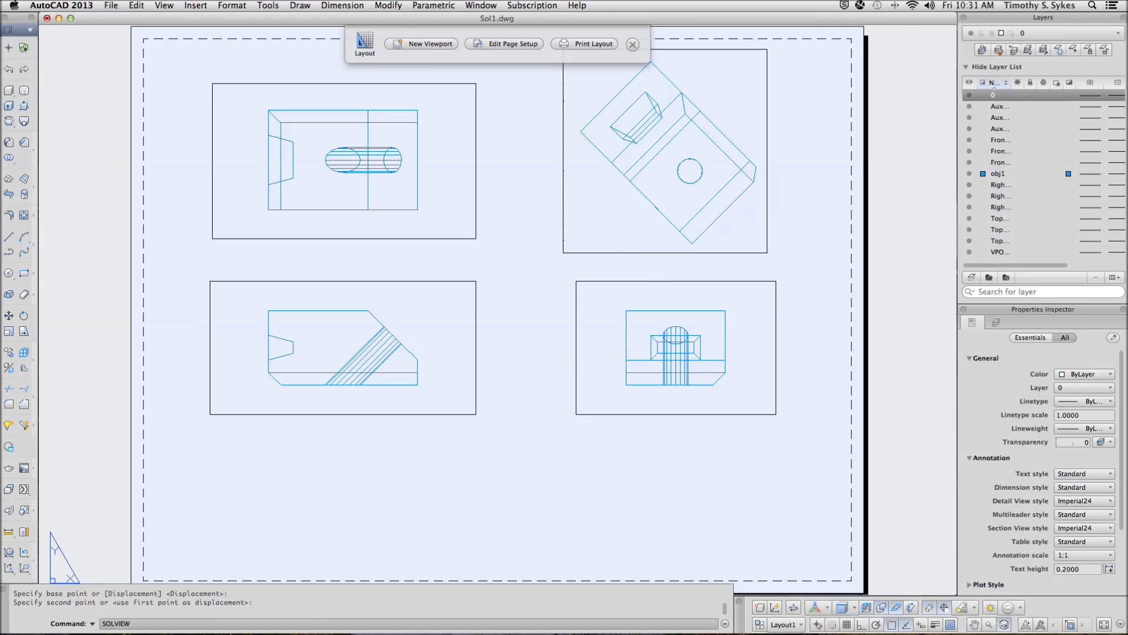
key(Return)
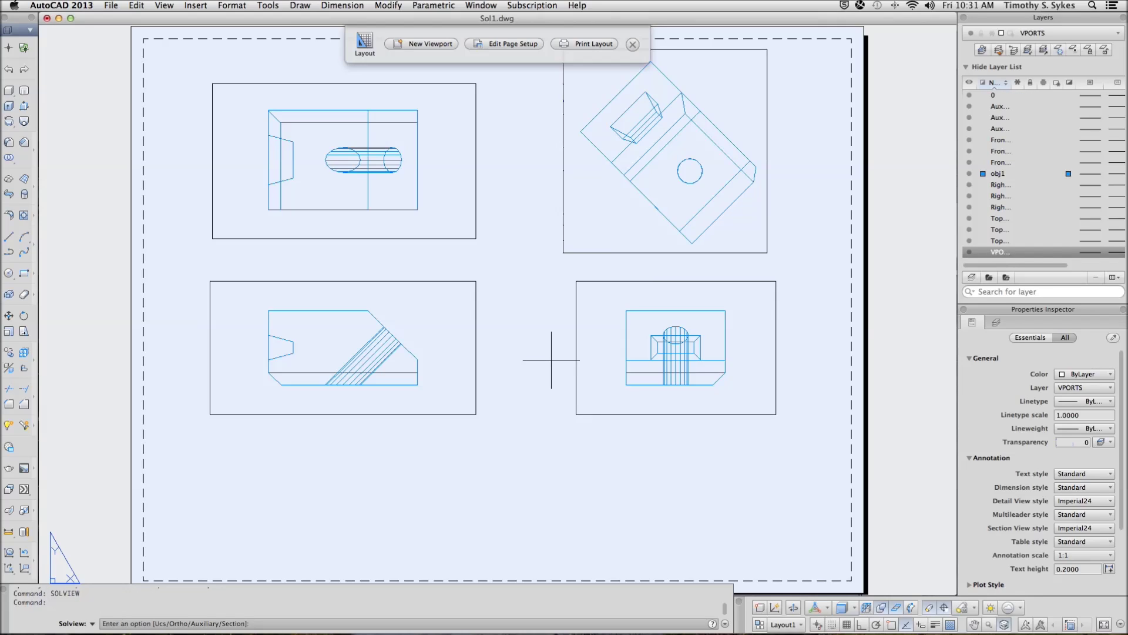
Set a Section cutting plane across the top view from its left-edge midpoint, viewed from below, scale 0.75
right_click(525, 397)
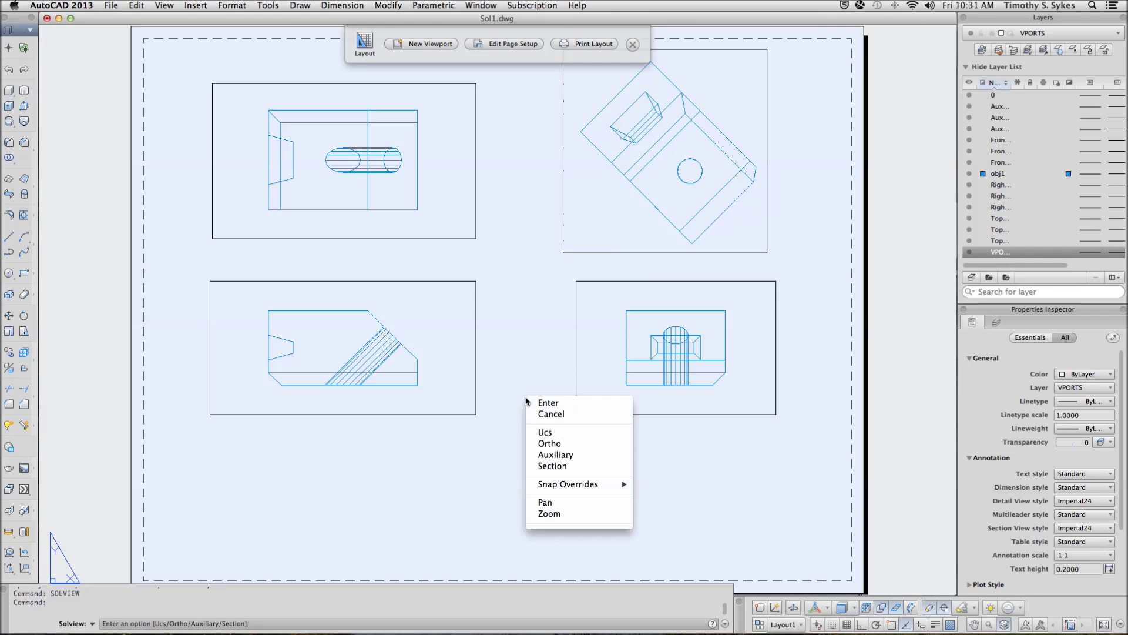
click(559, 466)
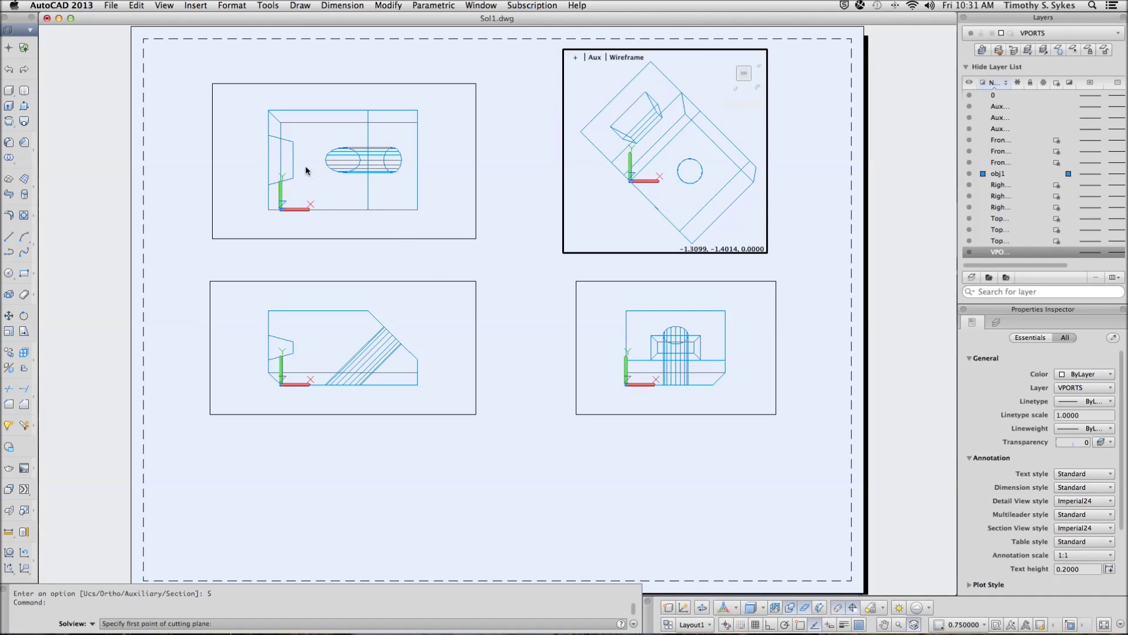
click(261, 164)
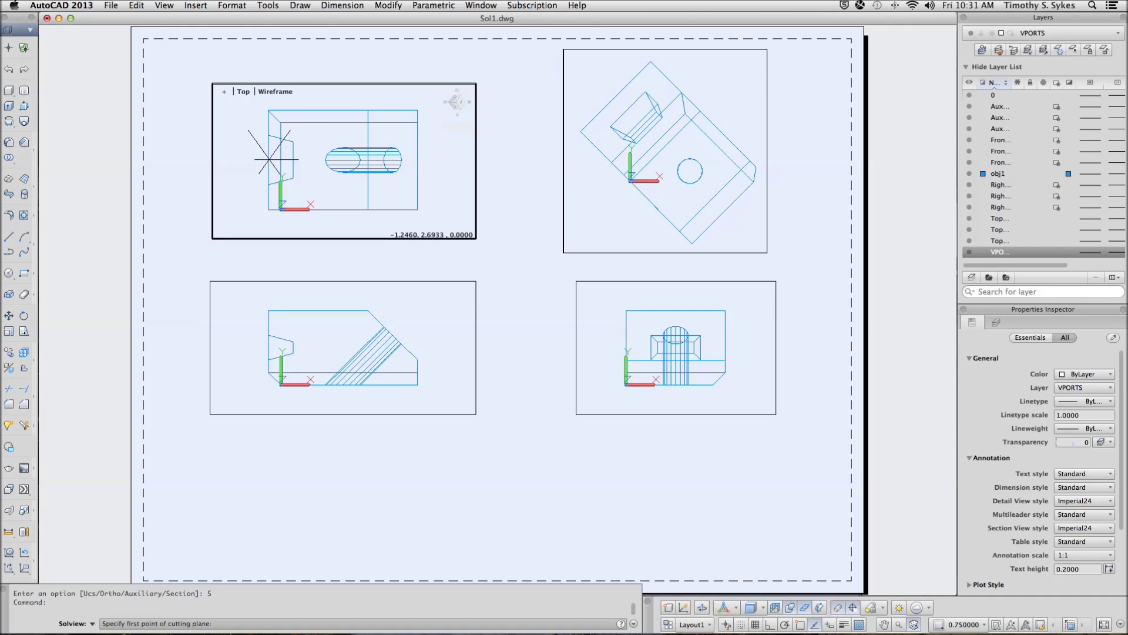
shift+right_click(268, 163)
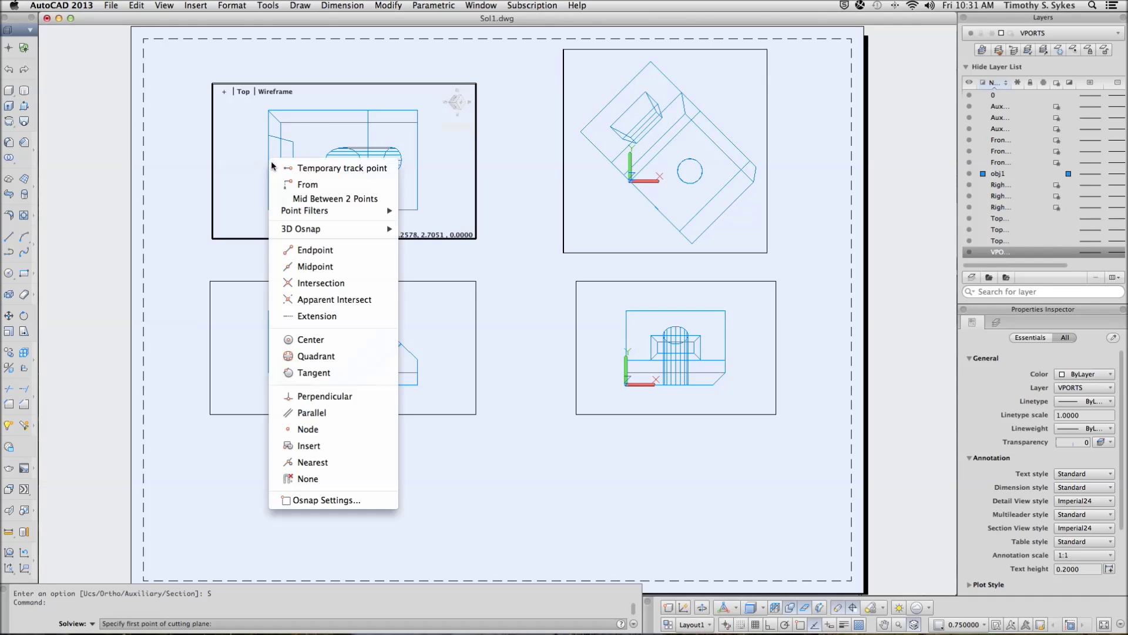
click(327, 272)
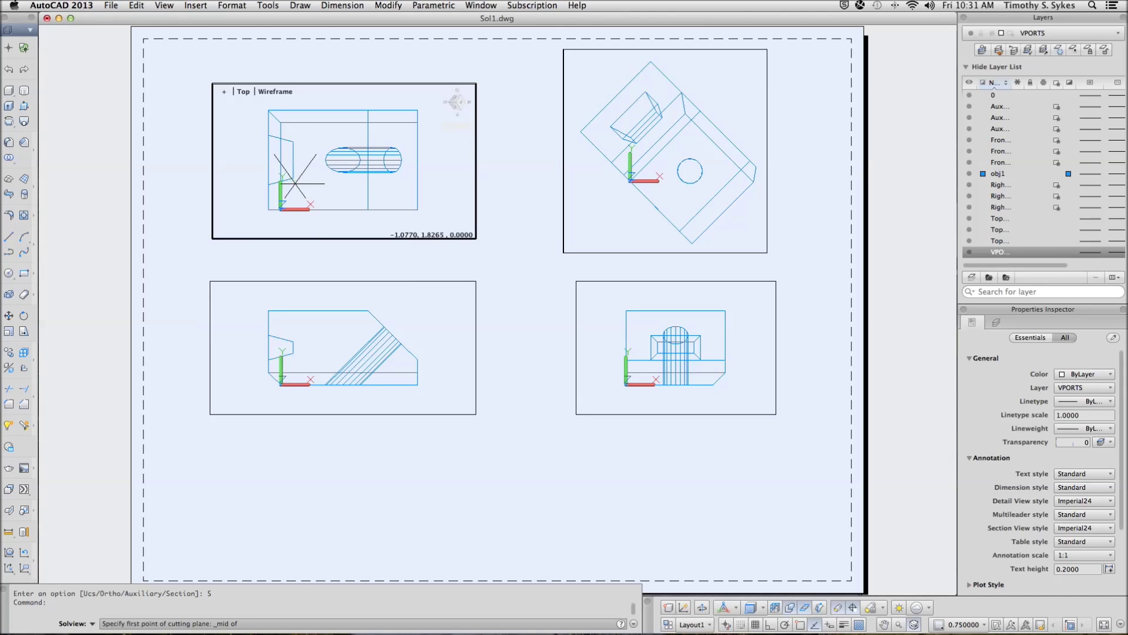
click(267, 160)
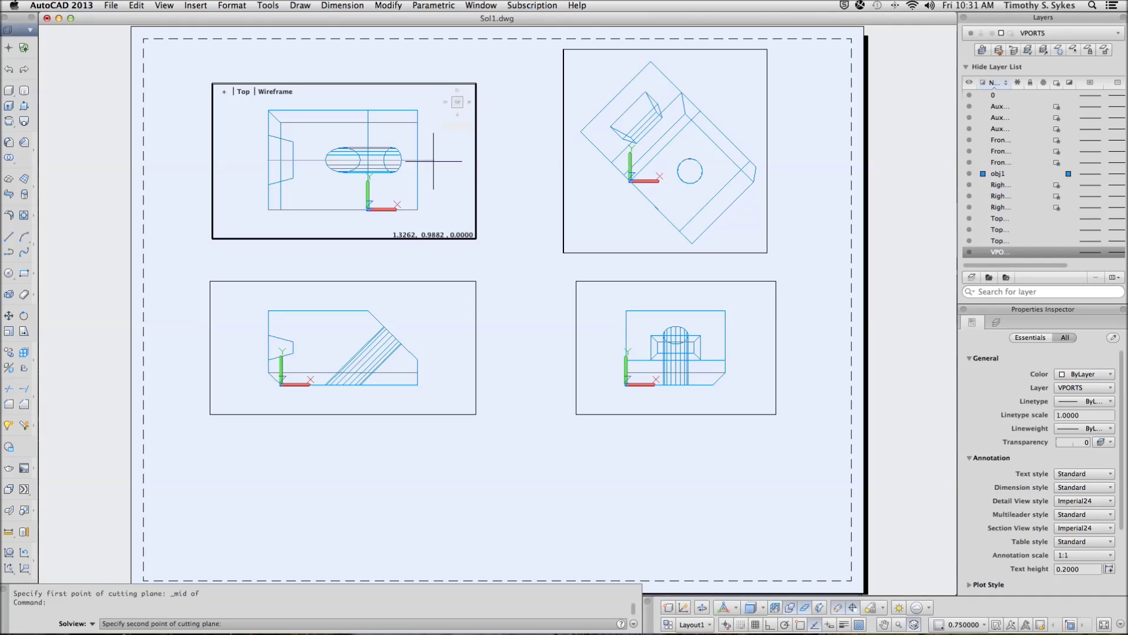
click(433, 160)
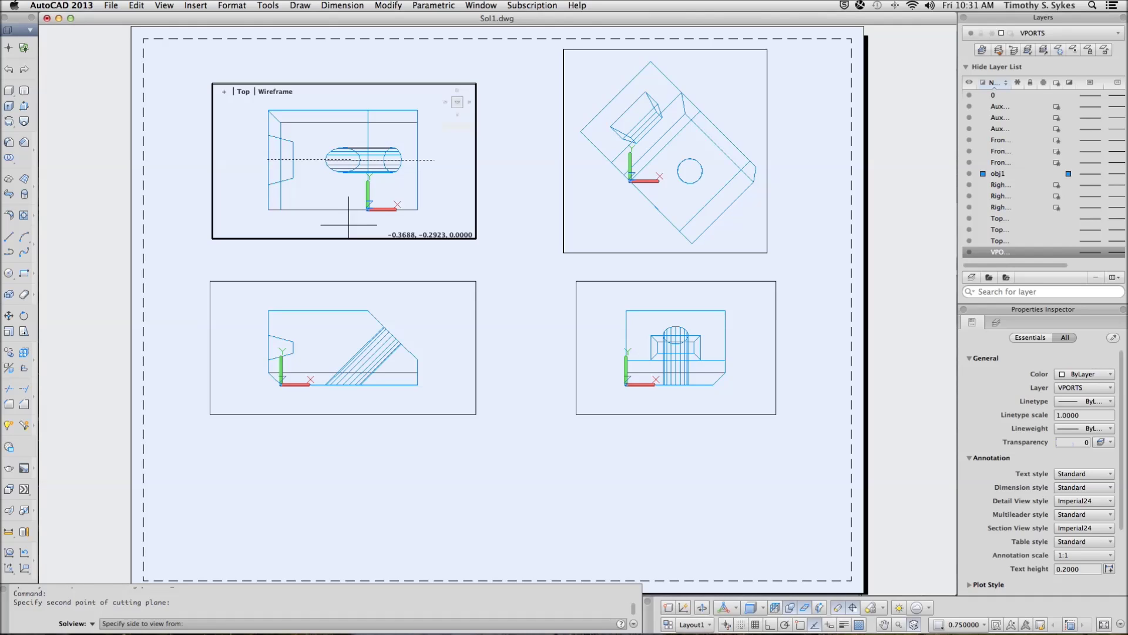
click(349, 225)
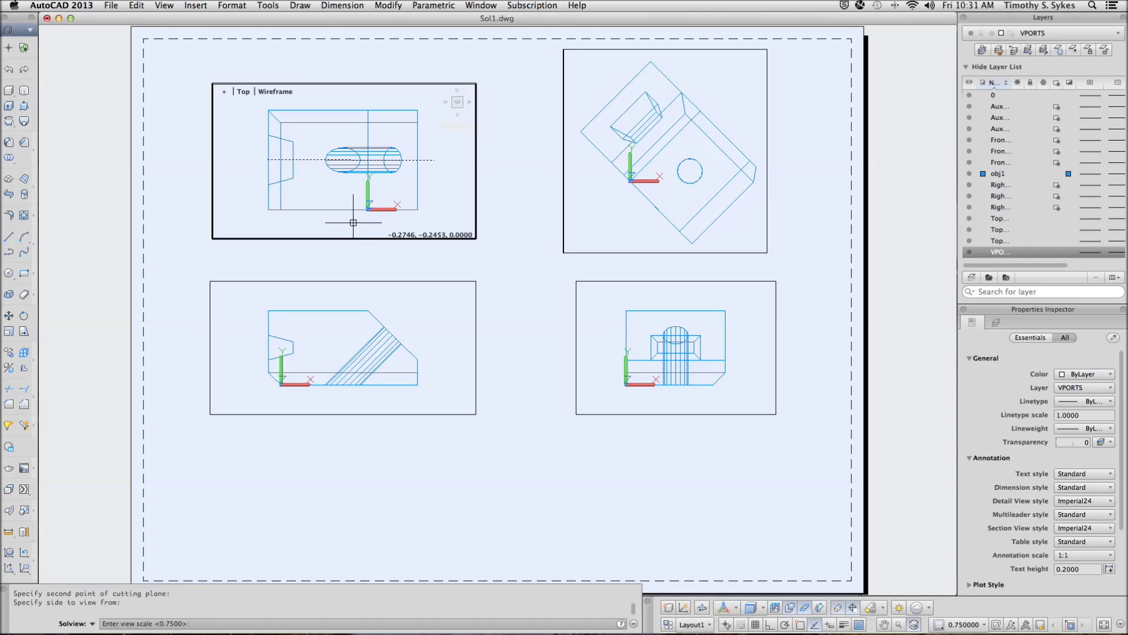
key(Escape)
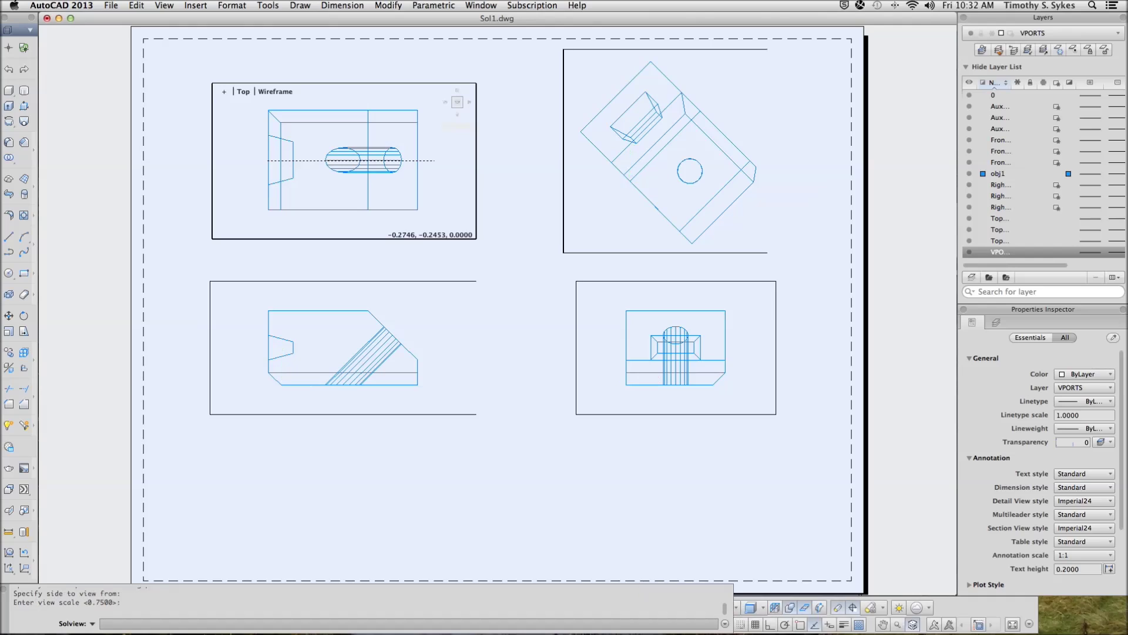
Place the section view below the front view, frame its viewport corners, and name it Sect
key(Return)
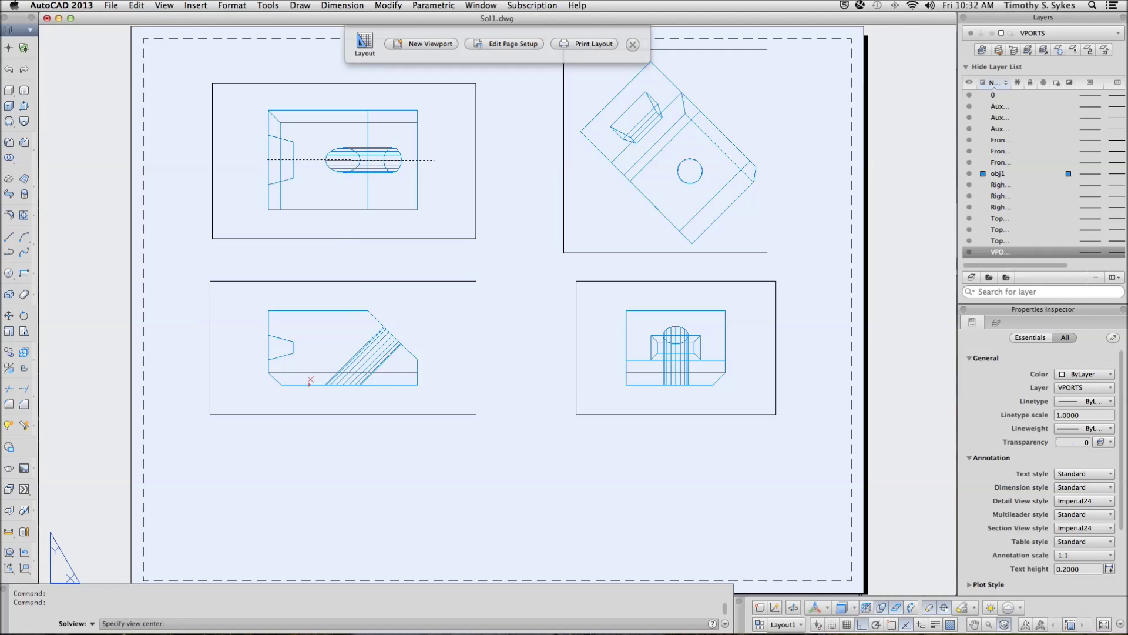
key(Escape)
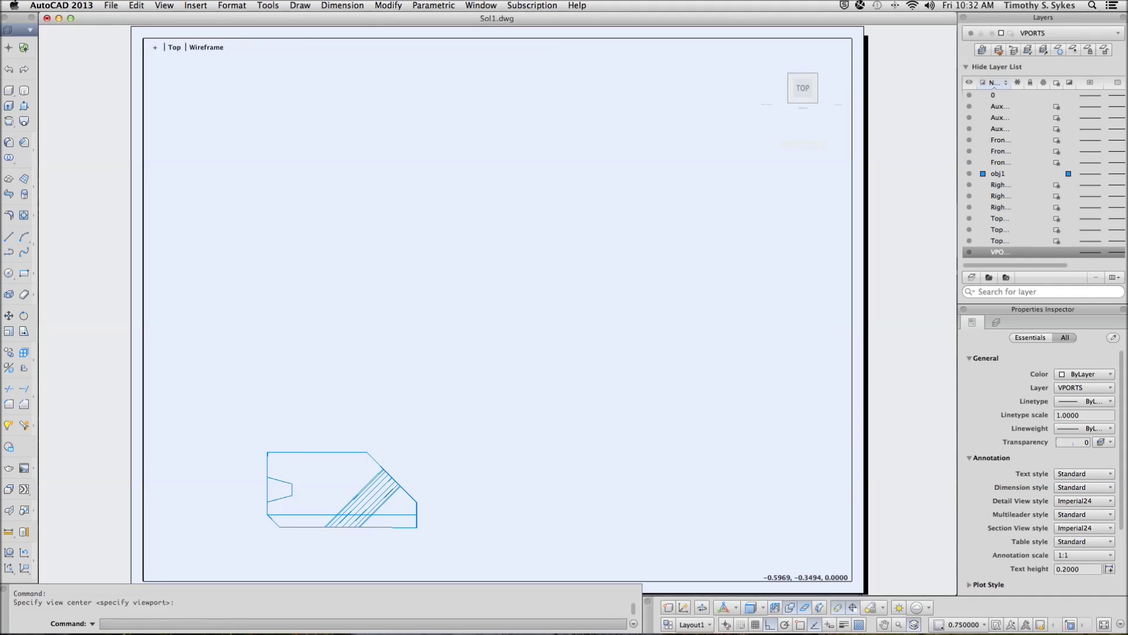
key(Return)
key(Return)
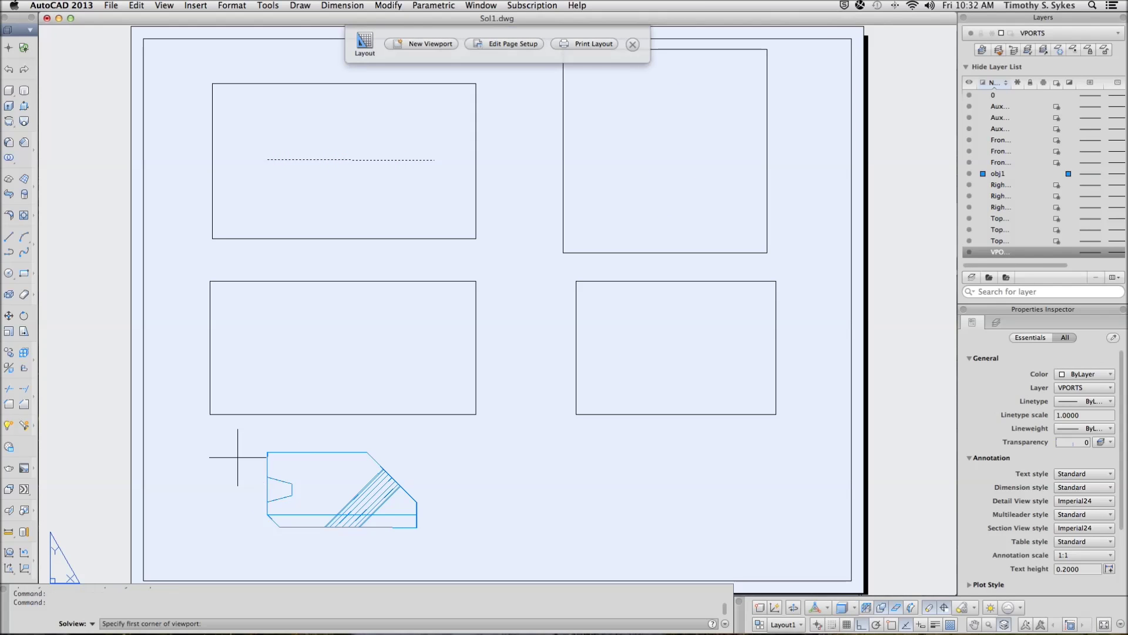
click(211, 423)
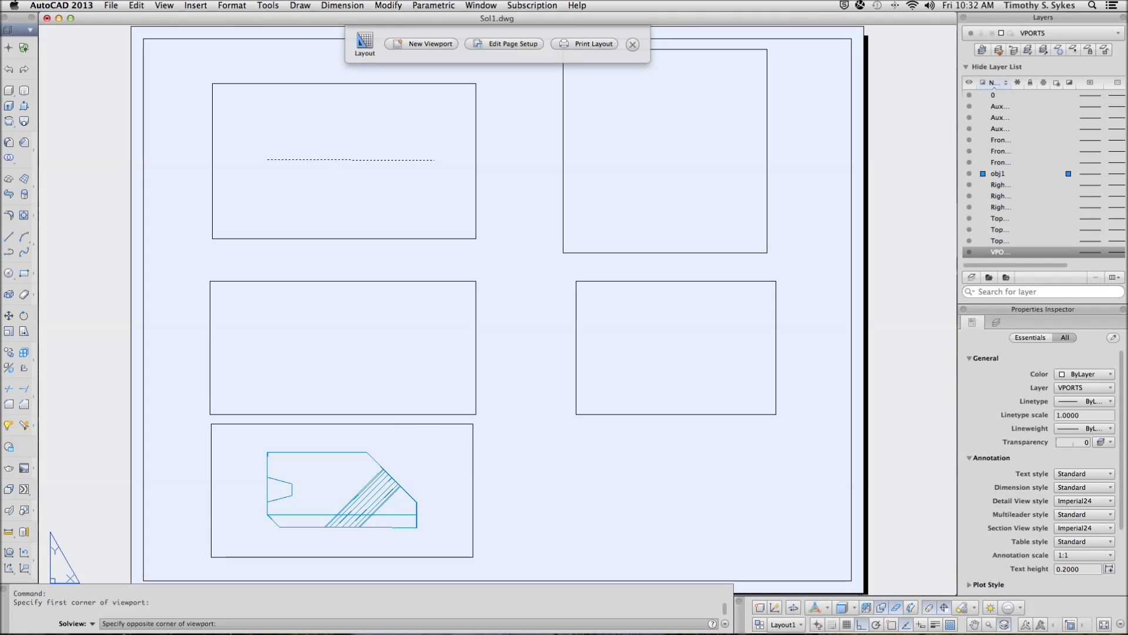
click(473, 557)
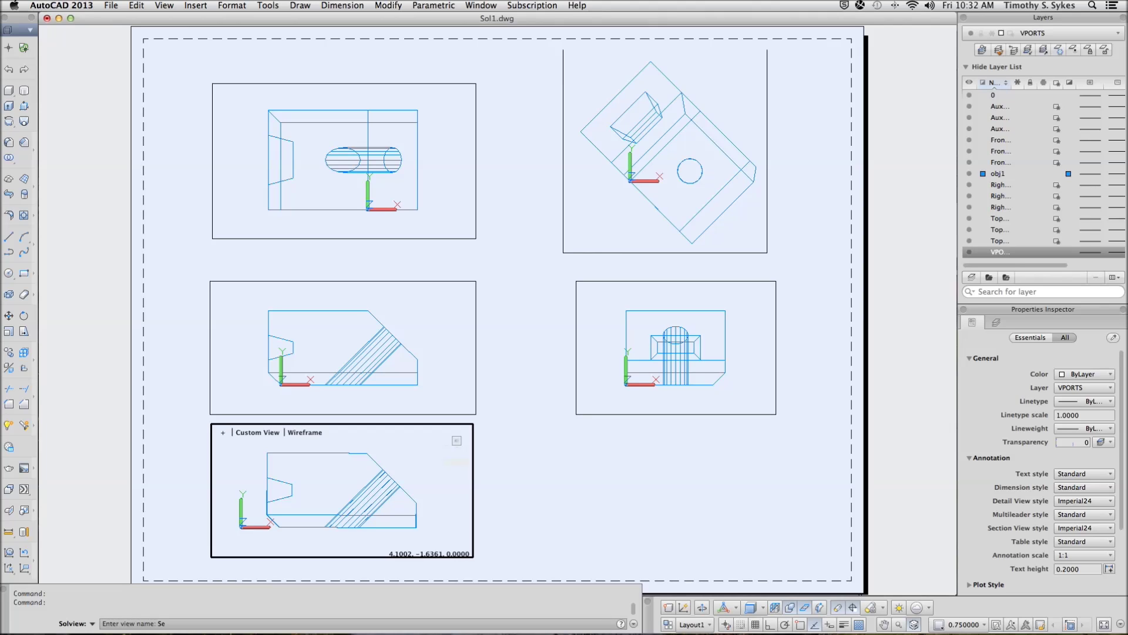
text(Sect)
key(Return)
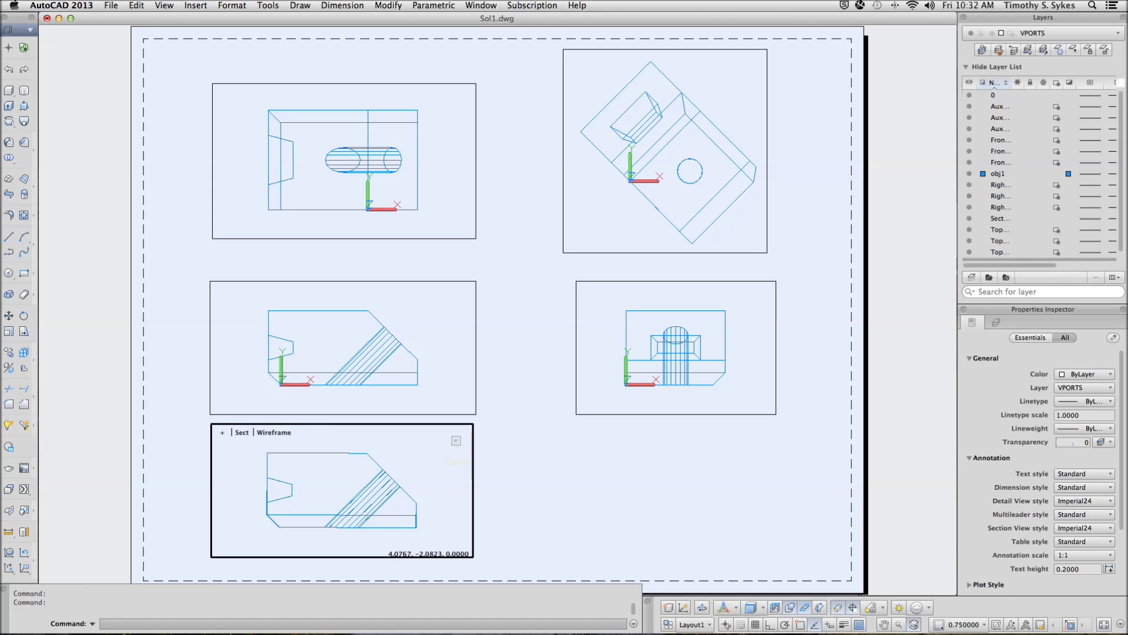
Return to paper space on Layout1, leaving the repeated SOLVIEW command cancelled
double_click(527, 540)
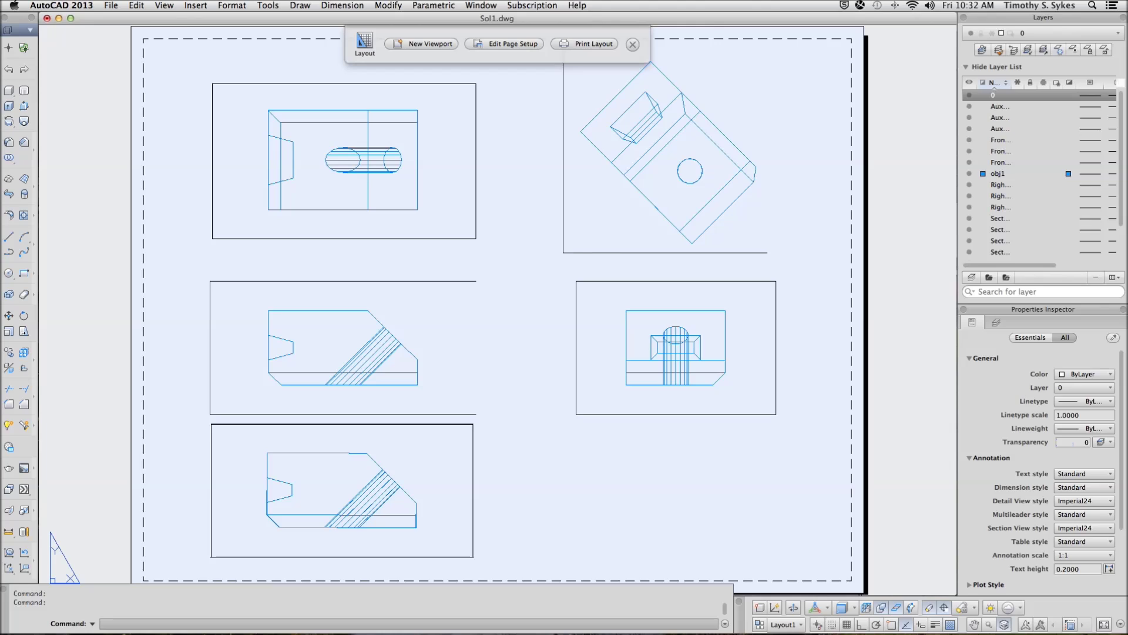
key(Return)
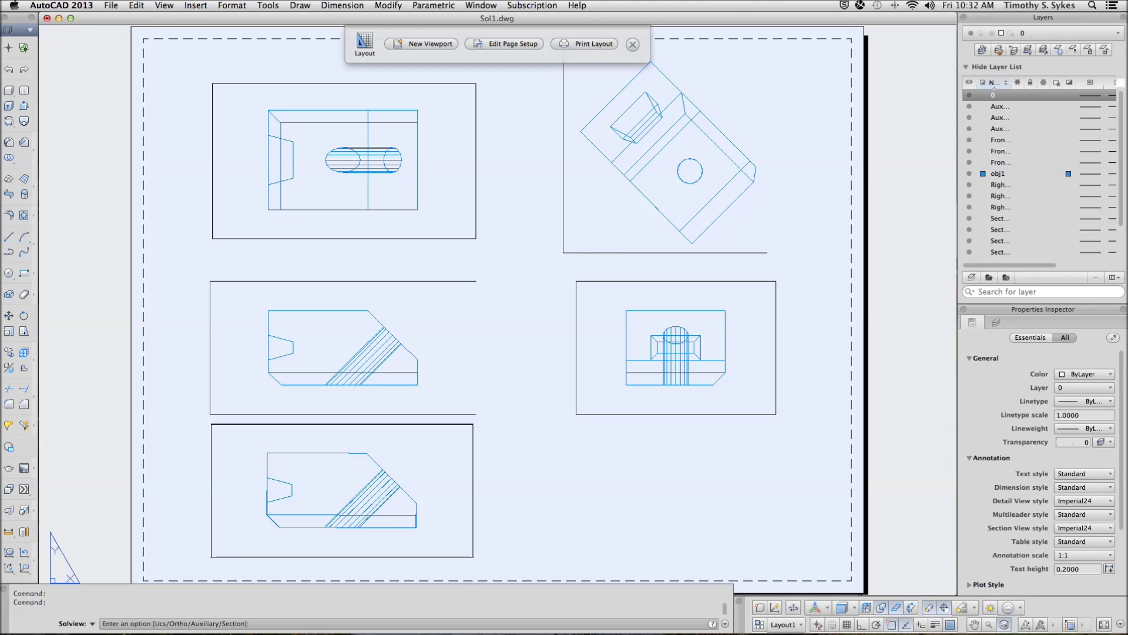
key(Return)
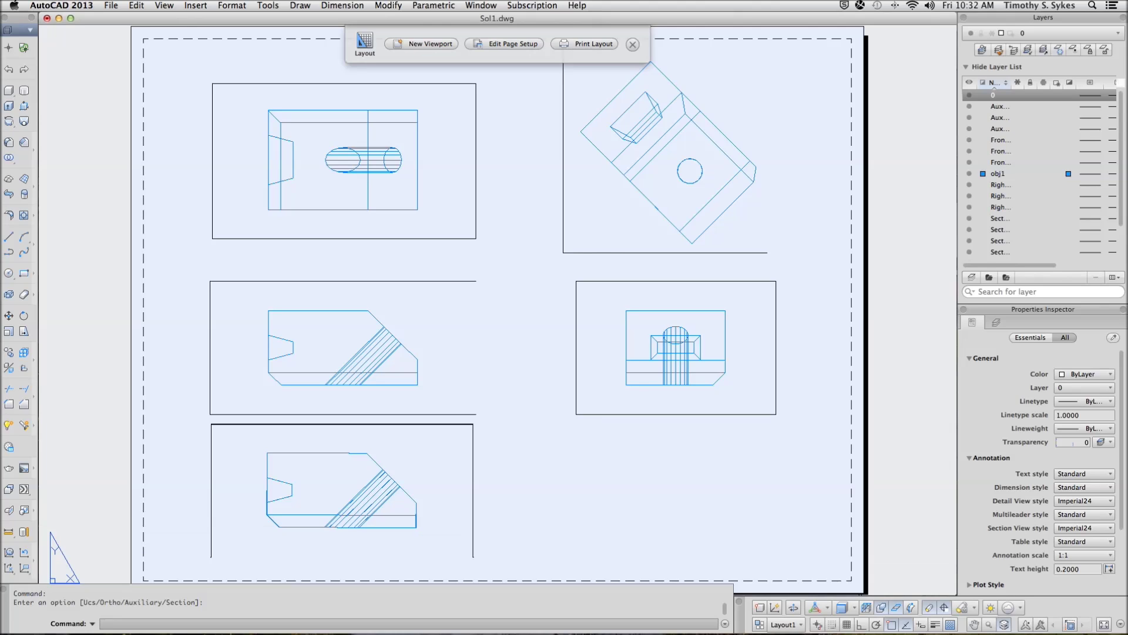
Quick-save Sol1.dwg with all five viewports on Layout1
key(super+s)
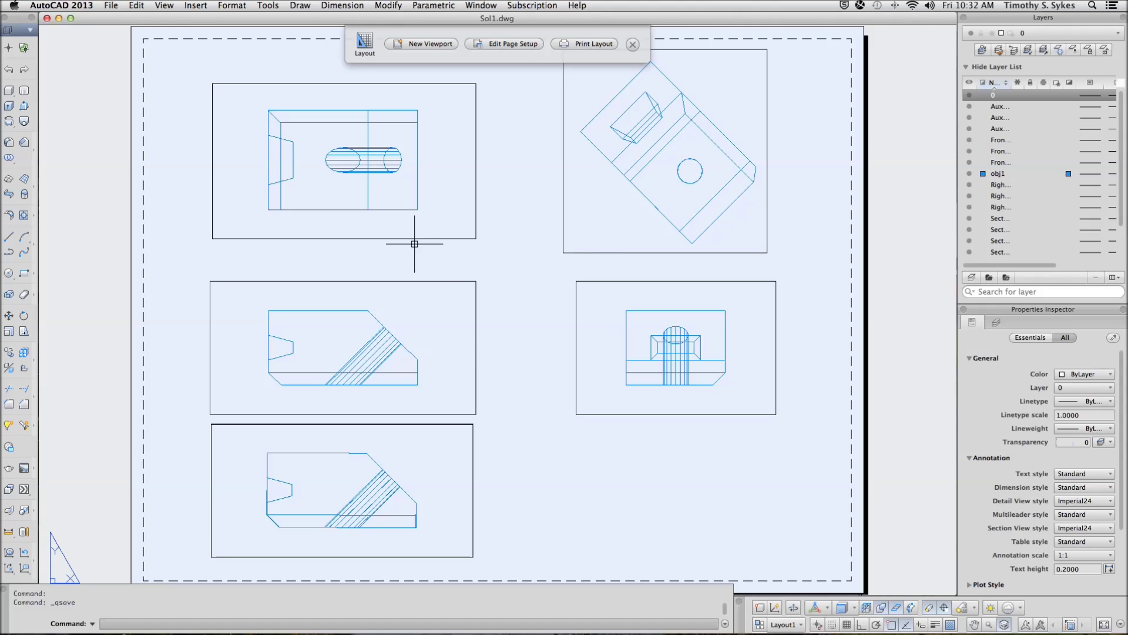